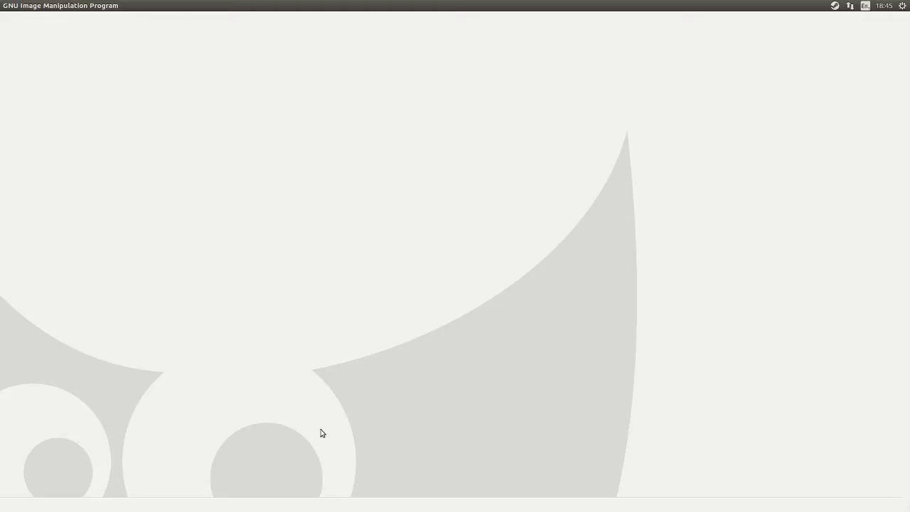
Start a new image with its width and height both kept at 800 pixels
key(ctrl+n)
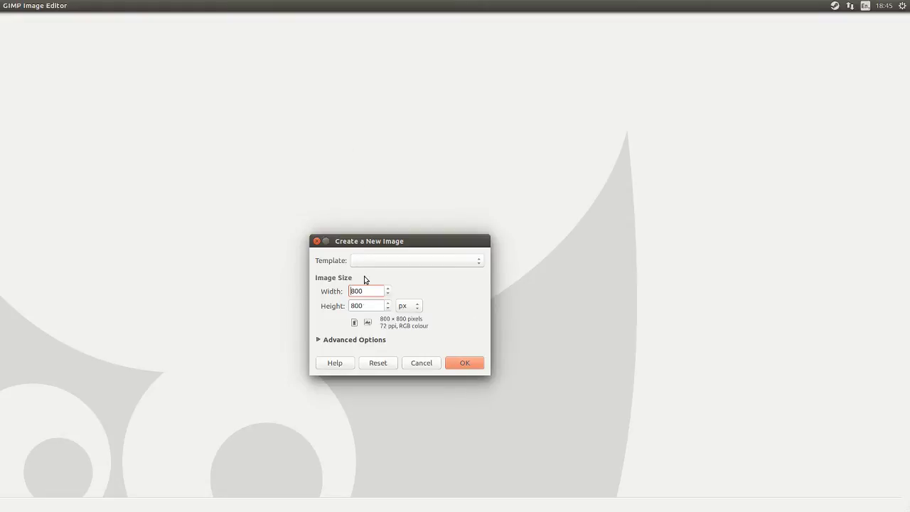
click(366, 303)
click(373, 291)
click(373, 305)
click(374, 293)
click(381, 308)
click(374, 291)
click(372, 305)
click(372, 292)
click(371, 308)
double_click(371, 308)
click(374, 309)
click(371, 293)
click(371, 304)
click(379, 293)
click(374, 305)
click(372, 292)
click(373, 305)
click(372, 292)
click(372, 302)
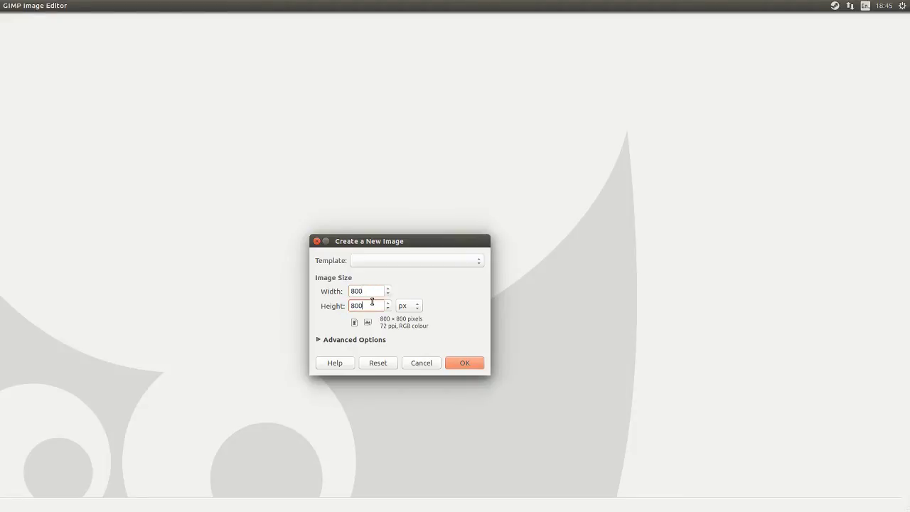
Confirm the blank 800×800 image and restore a widened toolbox at the left
click(467, 362)
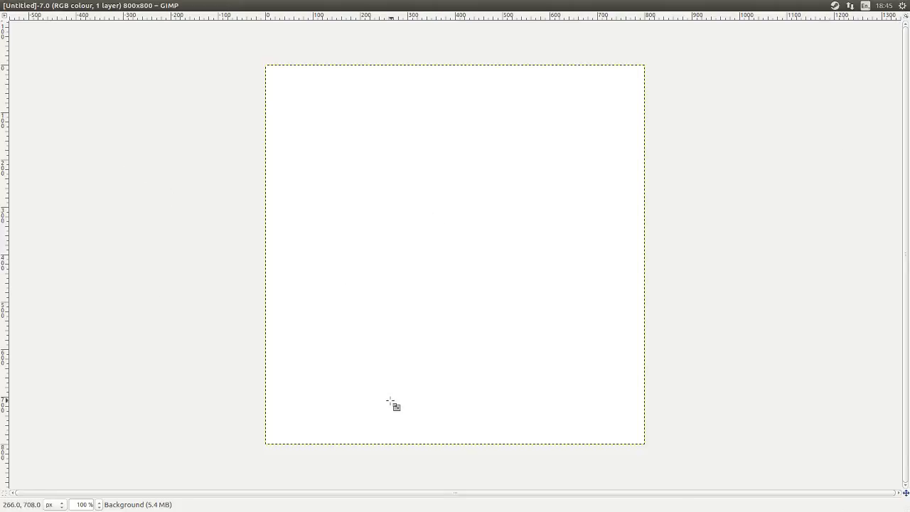
right_click(410, 285)
mouse_move(459, 395)
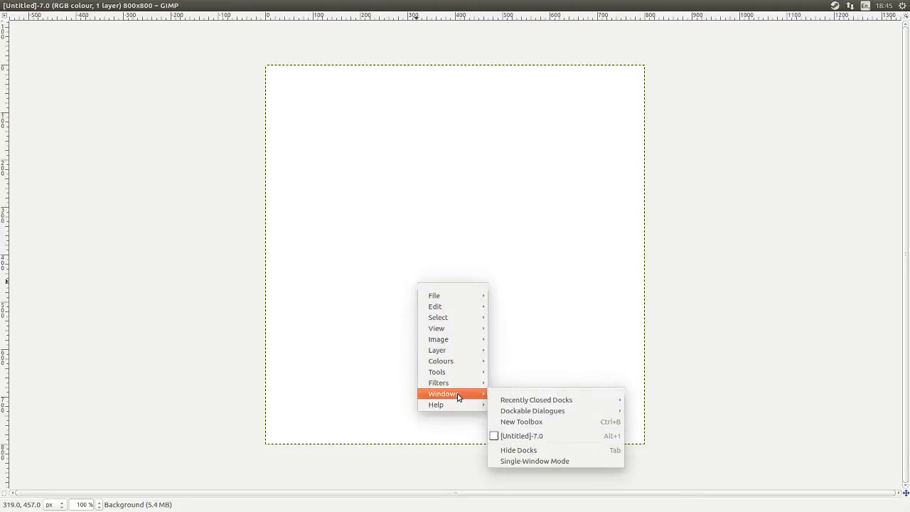
mouse_move(535, 400)
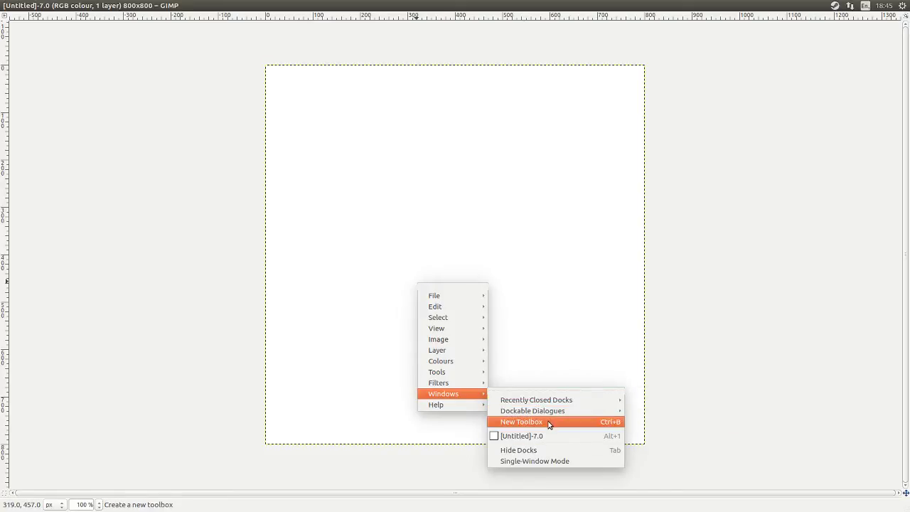
click(548, 422)
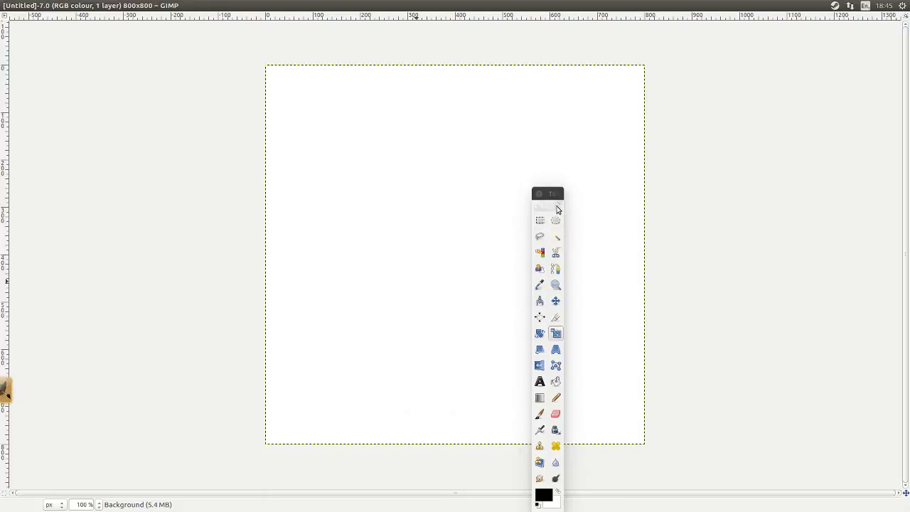
drag(541, 187, 17, 15)
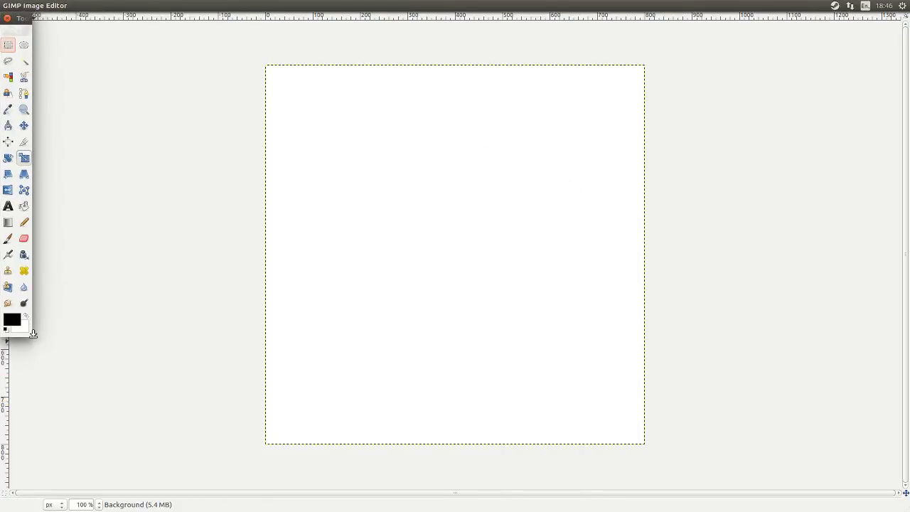
drag(30, 333, 68, 334)
Reopen the recently closed Layers and Brushes dock
right_click(227, 366)
click(464, 437)
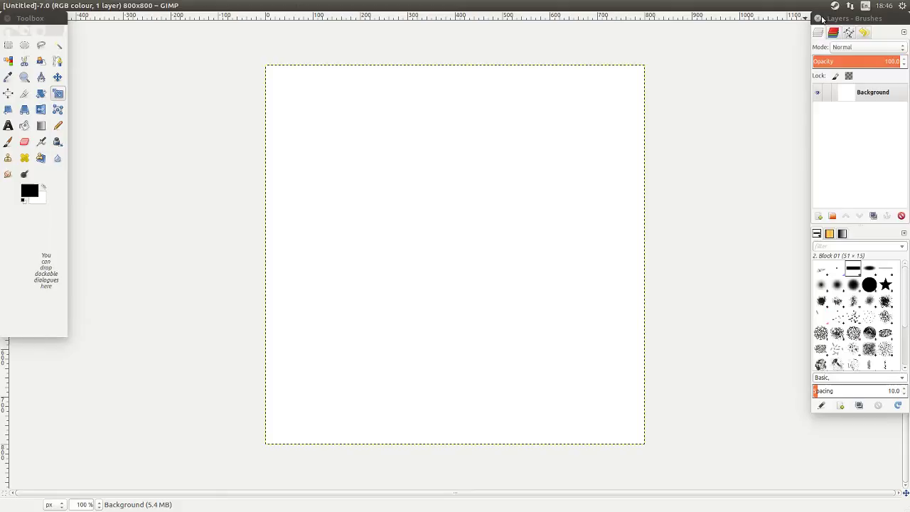
right_click(122, 388)
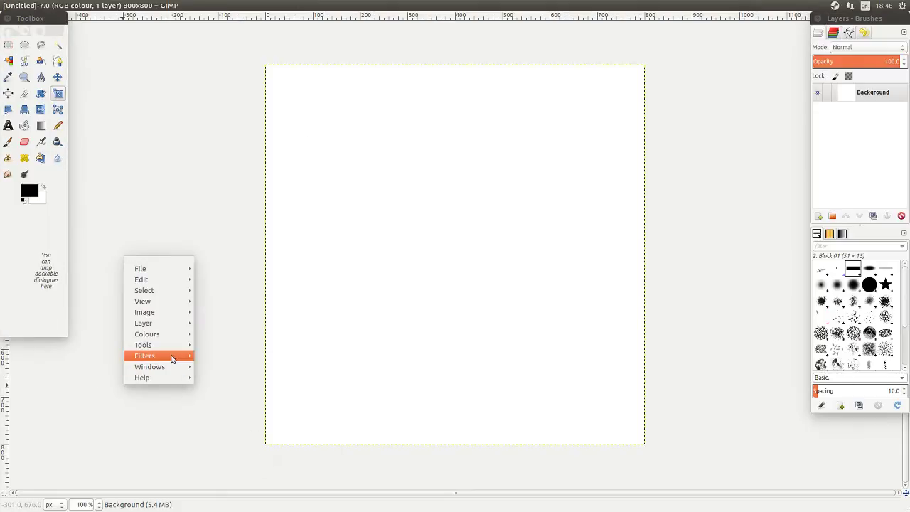
click(18, 235)
Select the Scale tool and show its Tool Options, arranging them beside the lengthened toolbox
key(n)
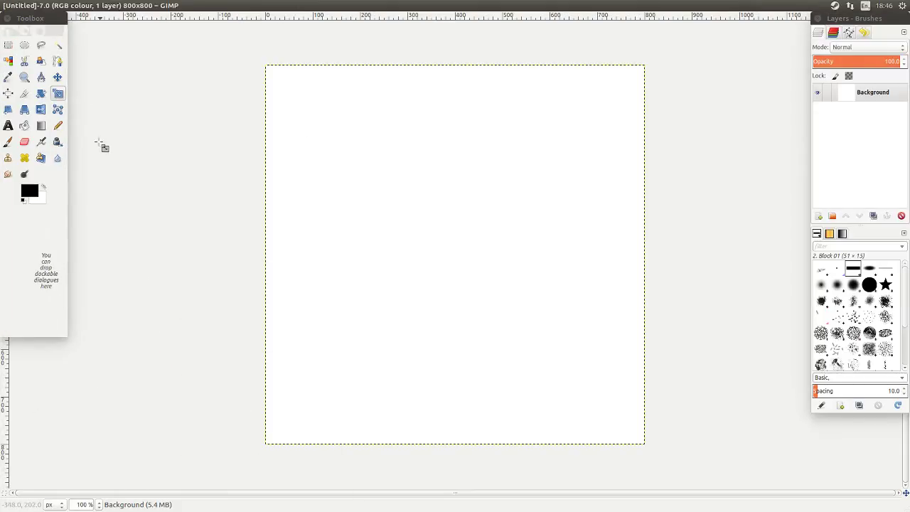
click(60, 96)
double_click(60, 95)
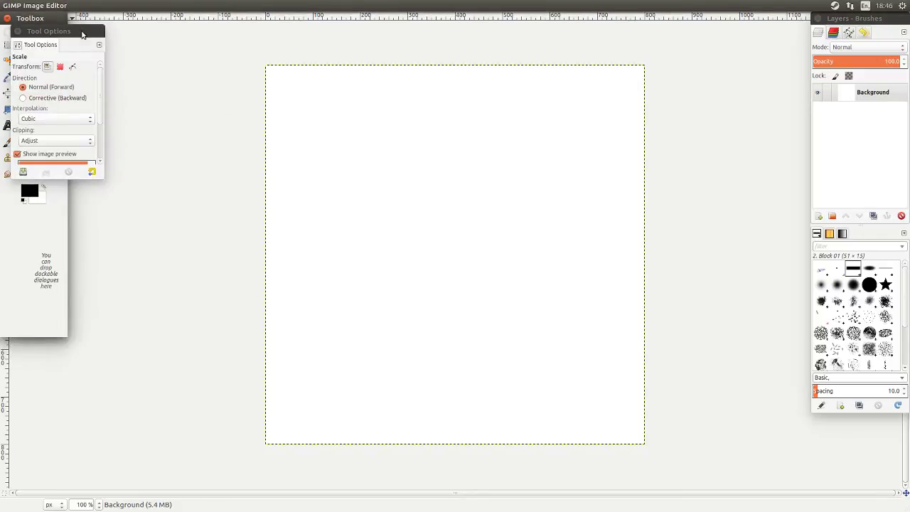
drag(82, 33, 76, 364)
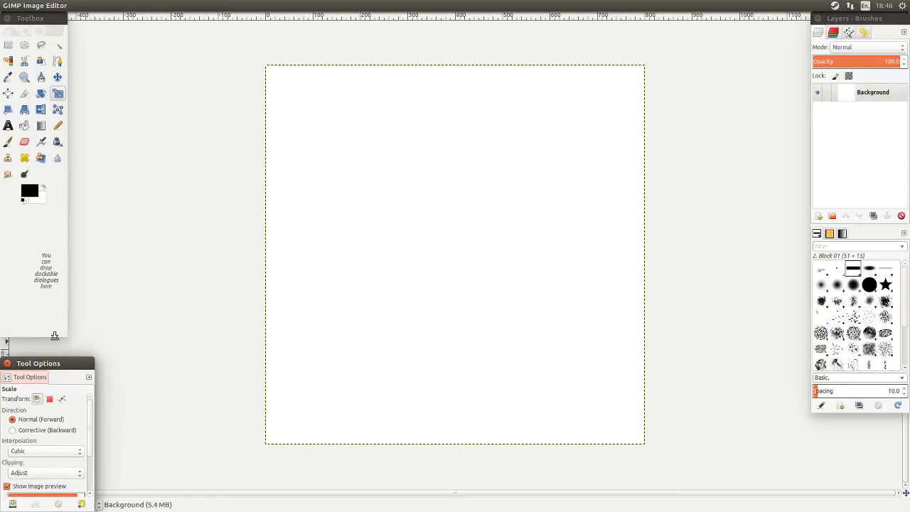
drag(43, 337, 43, 354)
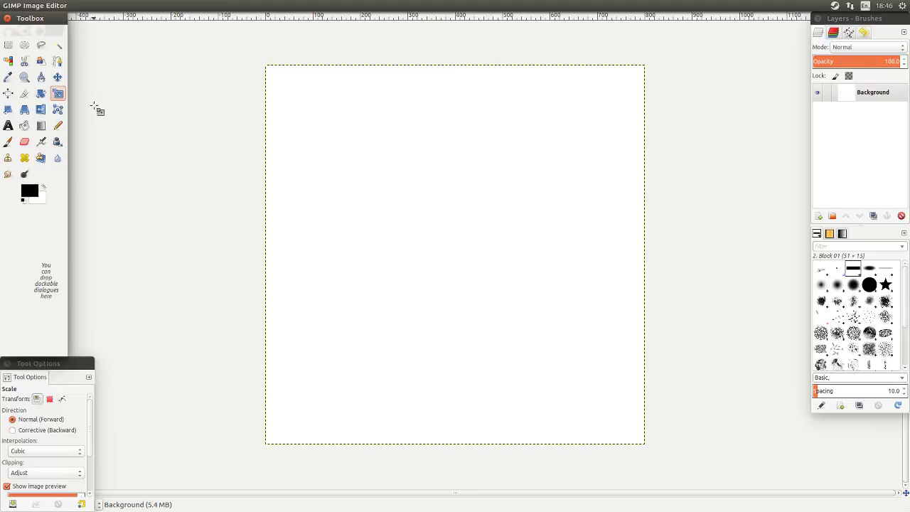
Activate the Free Select (lasso) tool in the Toolbox
click(42, 47)
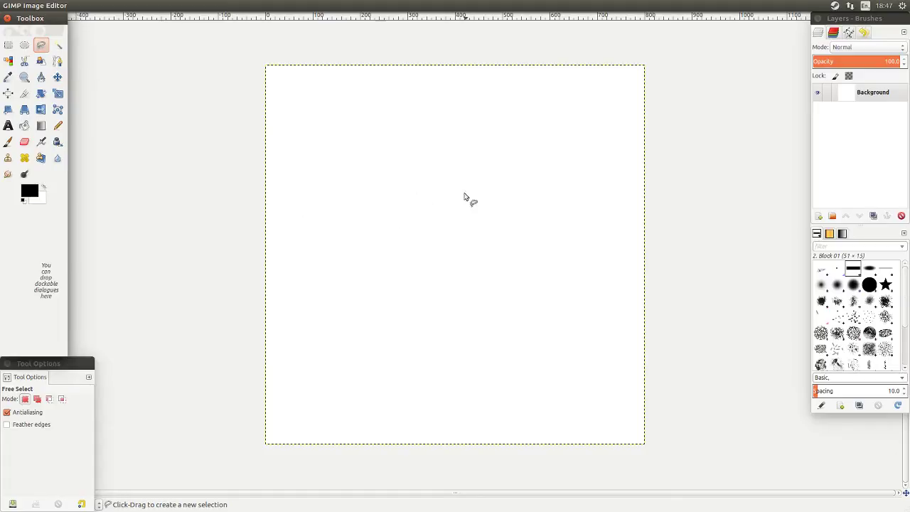
View Vortex Clan Icon.png from Recent files, then close the image viewer
key(alt+Tab)
key(alt+Tab)
key(alt+Tab)
key(alt+Tab)
key(alt+Tab)
key(alt+Tab)
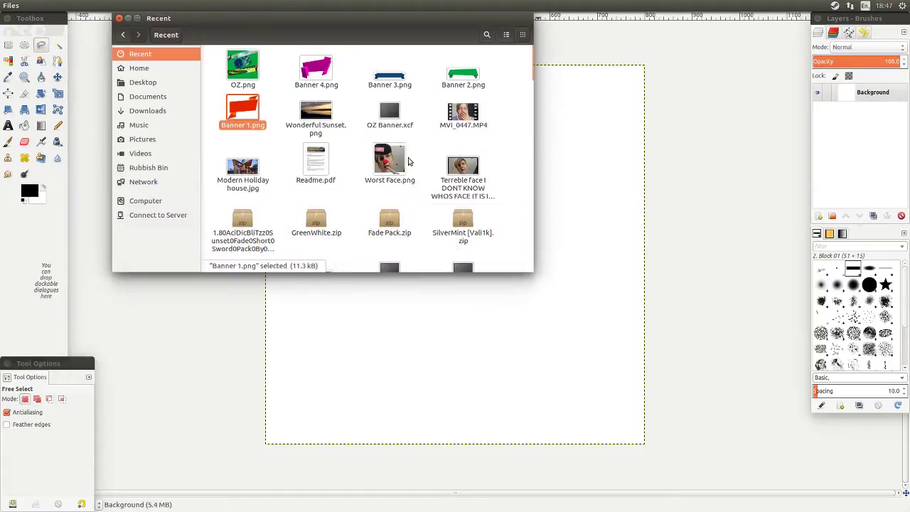
scroll(340, 104, down, 2)
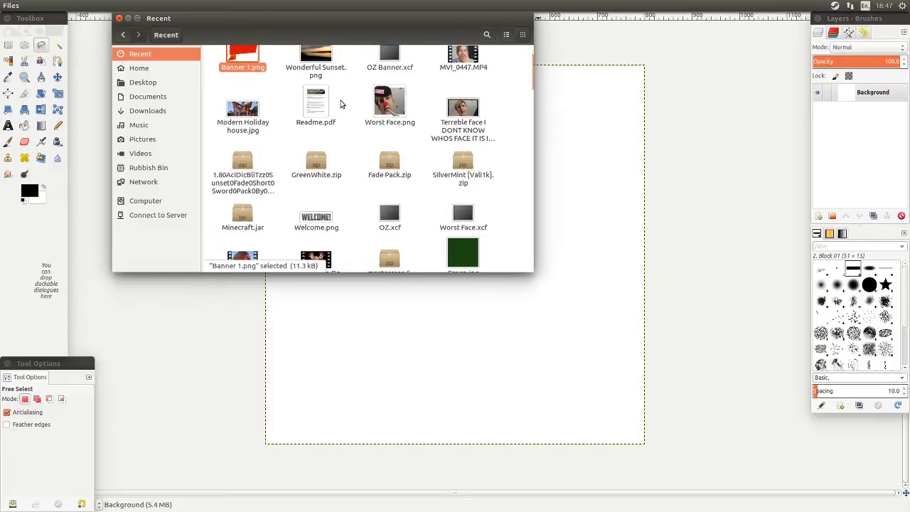
scroll(339, 158, down, 2)
scroll(342, 202, down, 2)
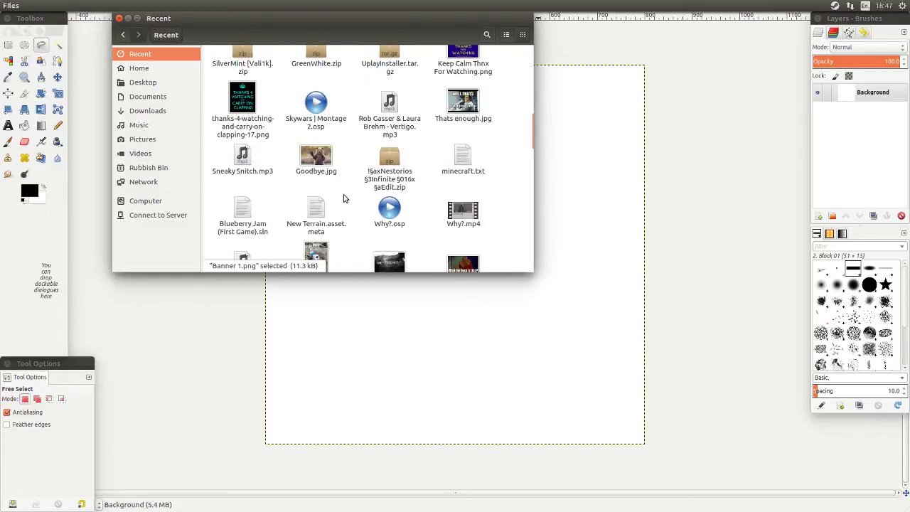
scroll(344, 183, down, 6)
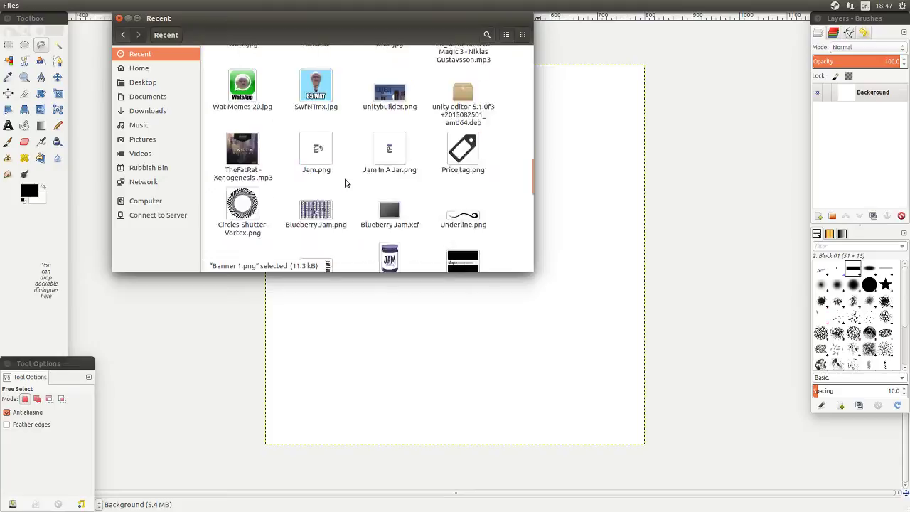
scroll(345, 184, down, 10)
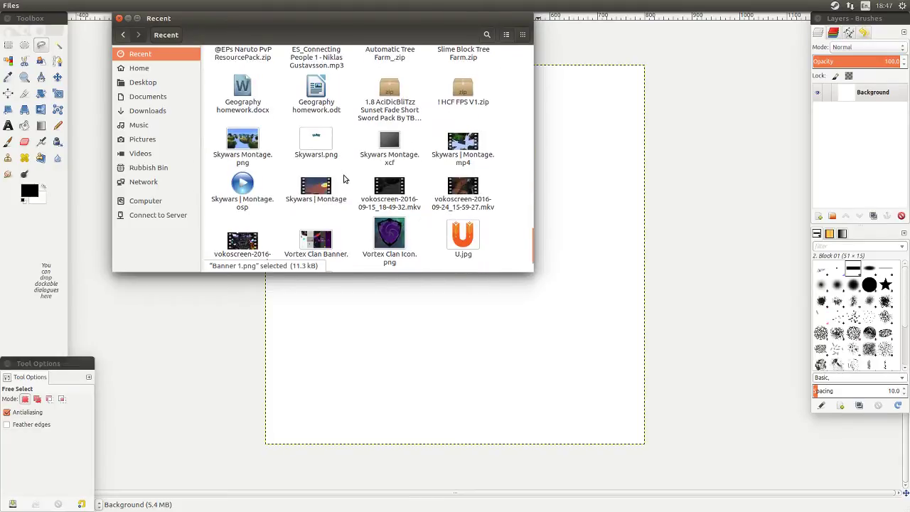
double_click(389, 178)
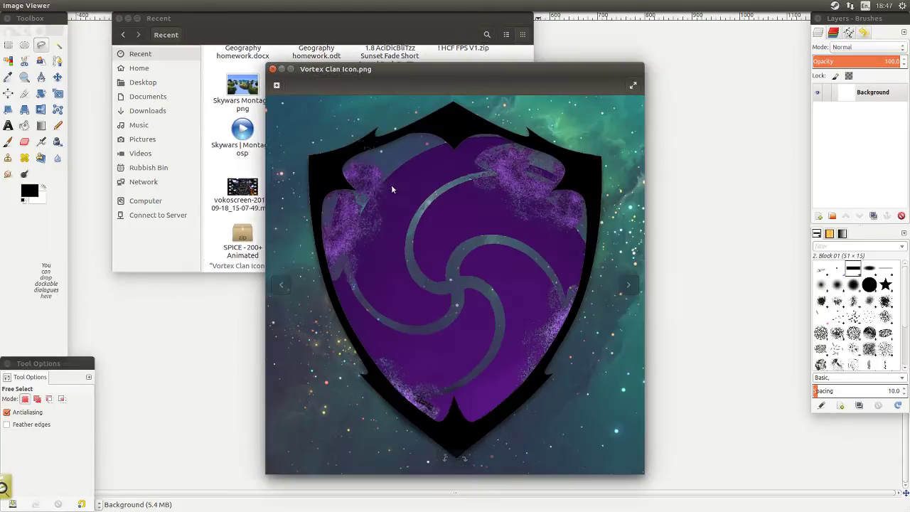
click(273, 69)
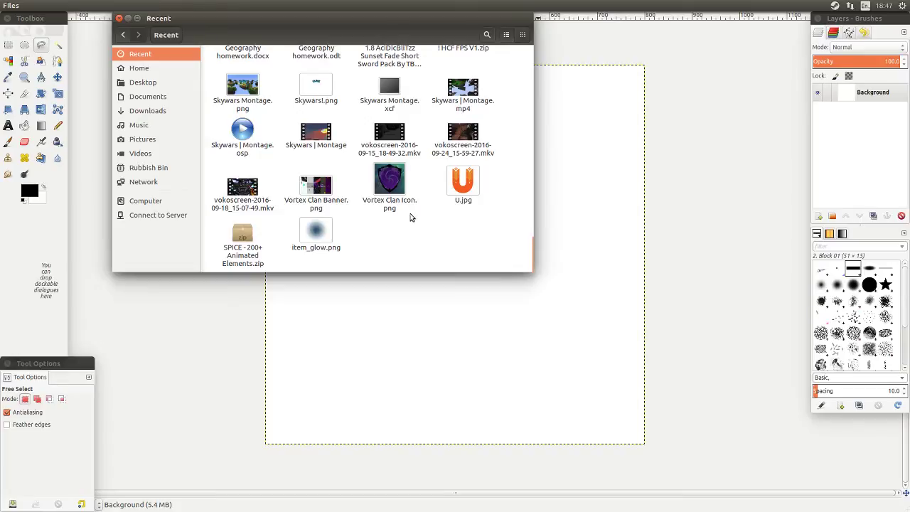
Return to GIMP and place the first free-selection point on the canvas
scroll(409, 217, up, 8)
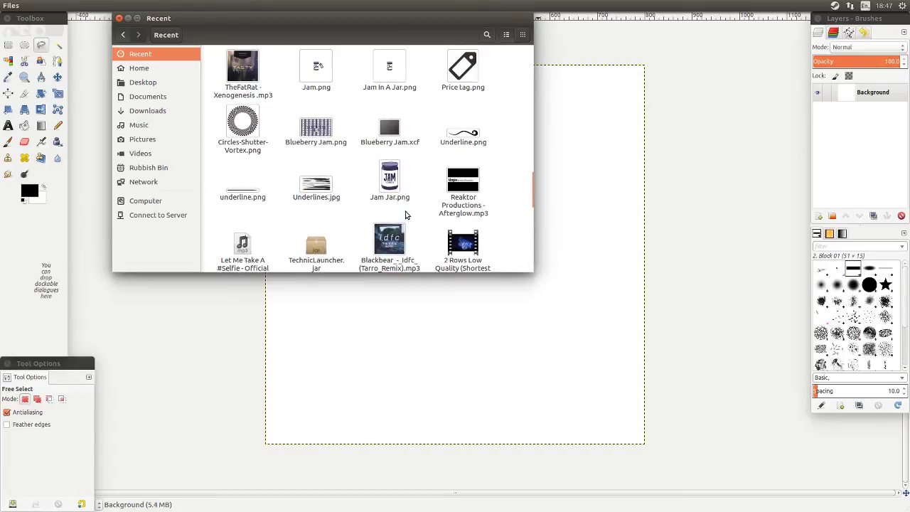
click(223, 321)
click(219, 317)
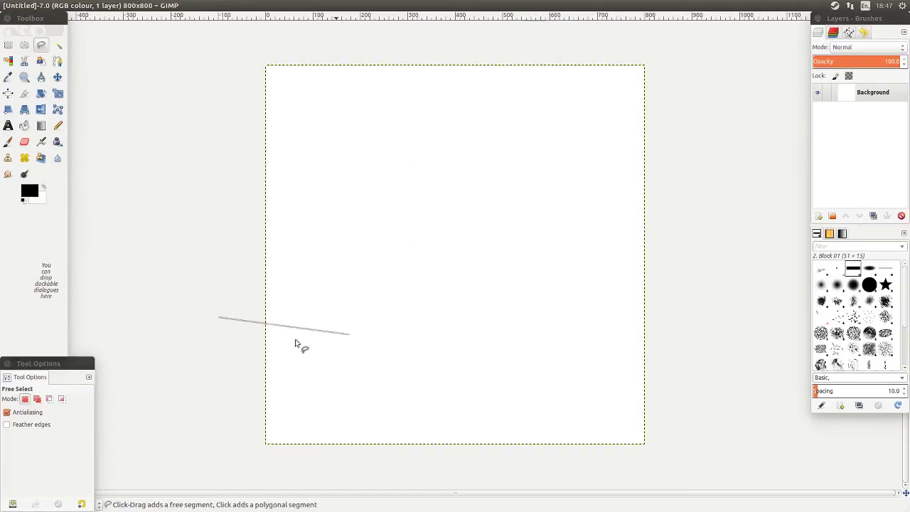
Search Google Images for 'Wallpaper' in a fresh Chrome tab
key(alt+Tab)
key(alt+Tab)
key(alt+Tab)
key(alt+Tab)
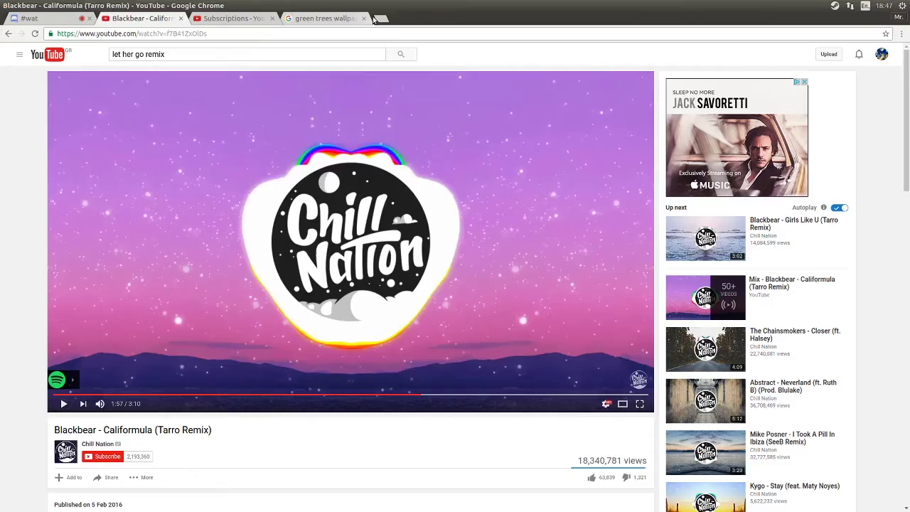
click(381, 17)
click(363, 17)
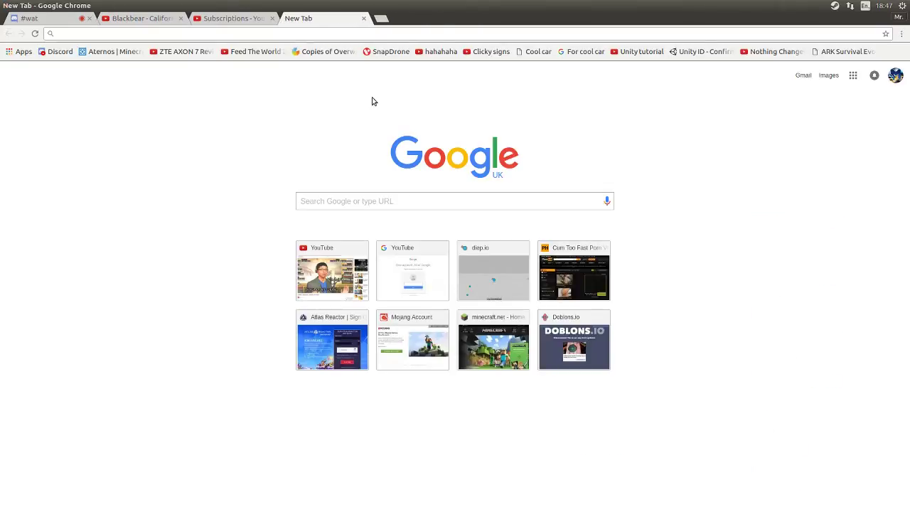
text(W)
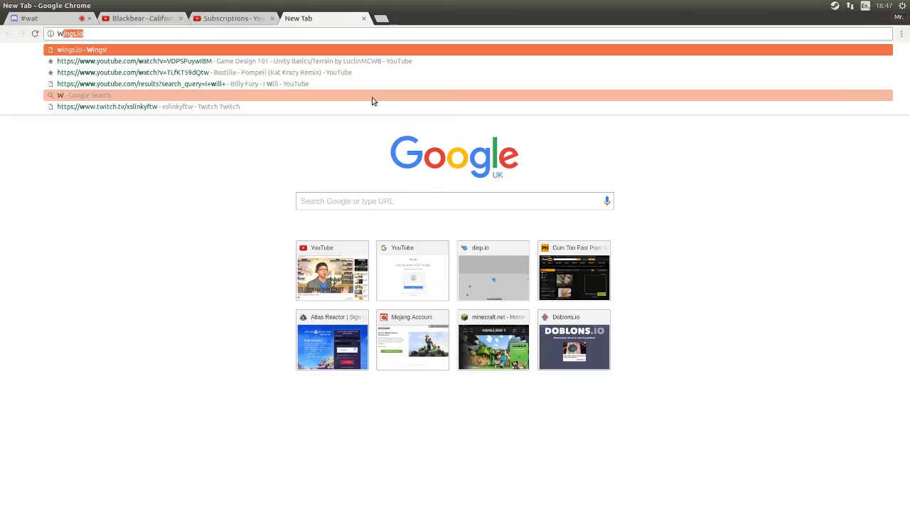
text(allpae)
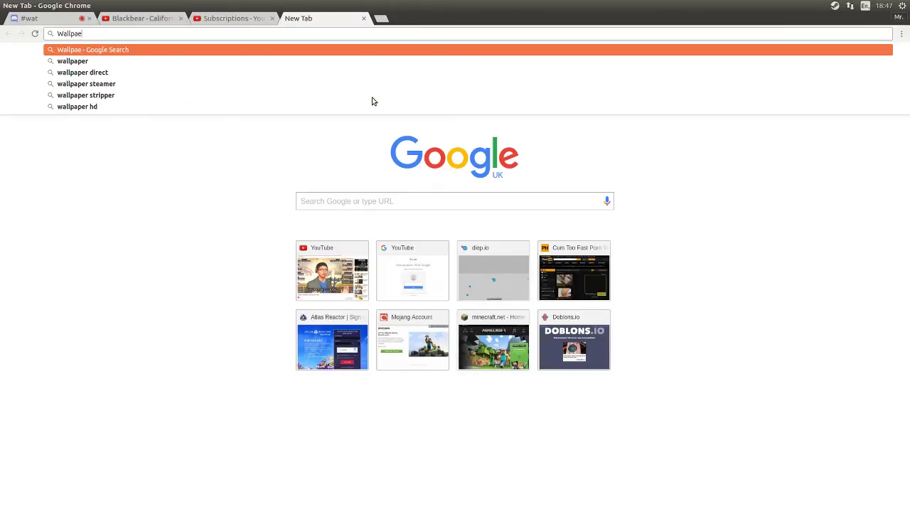
key(BackSpace)
text(pape)
key(Return)
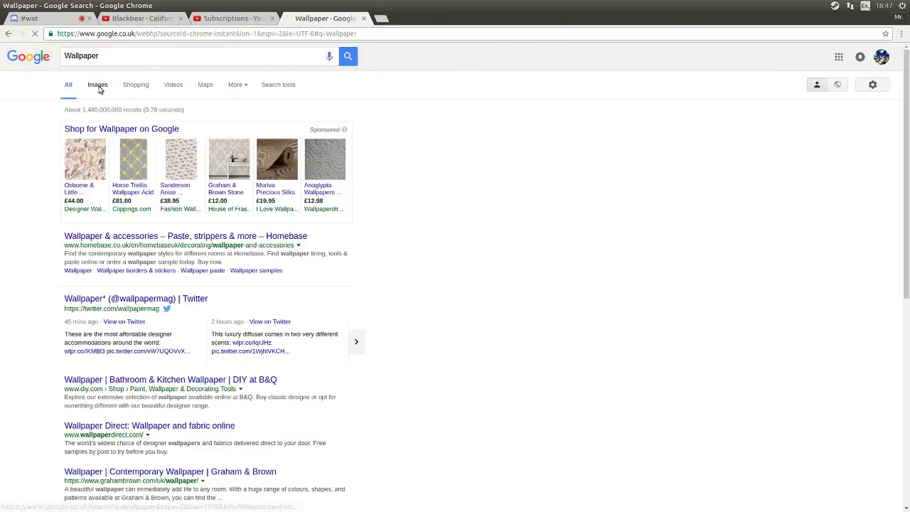
click(99, 87)
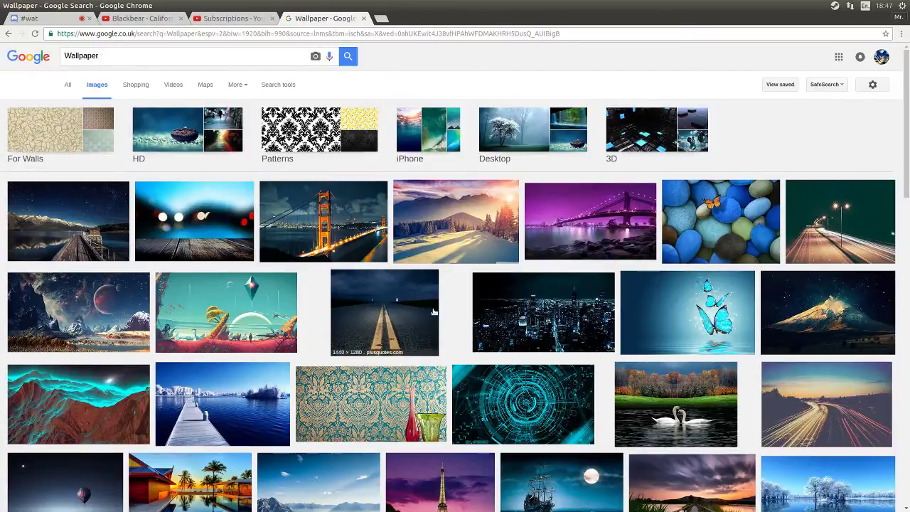
Expand the 3840 × 2160 space-planet wallpaper preview and bring up its context menu
click(468, 197)
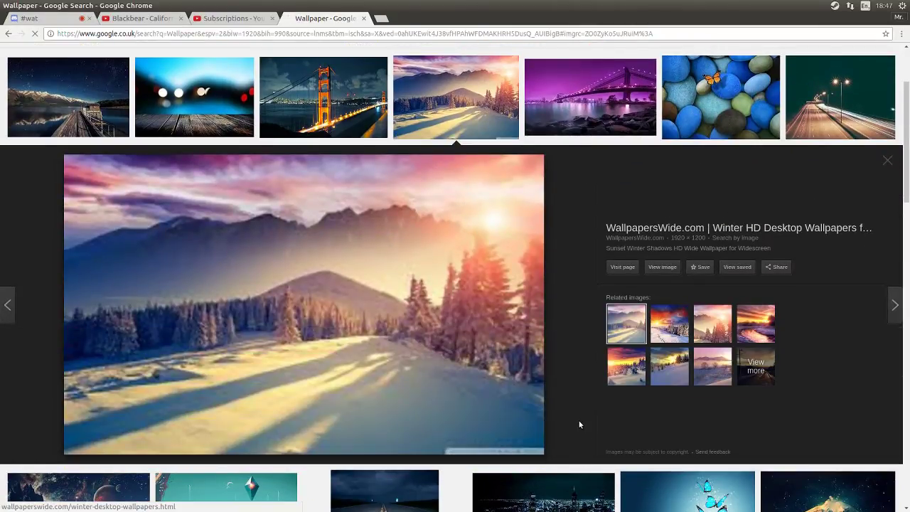
scroll(590, 395, down, 3)
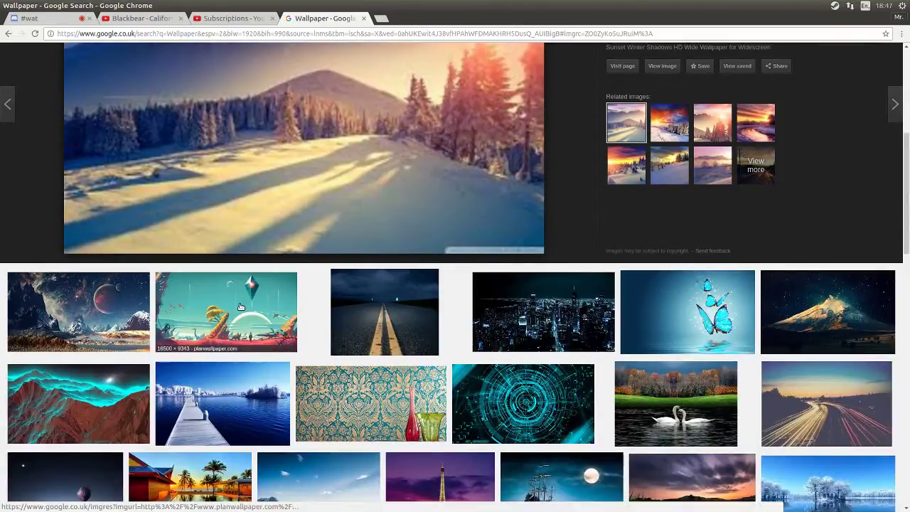
click(114, 314)
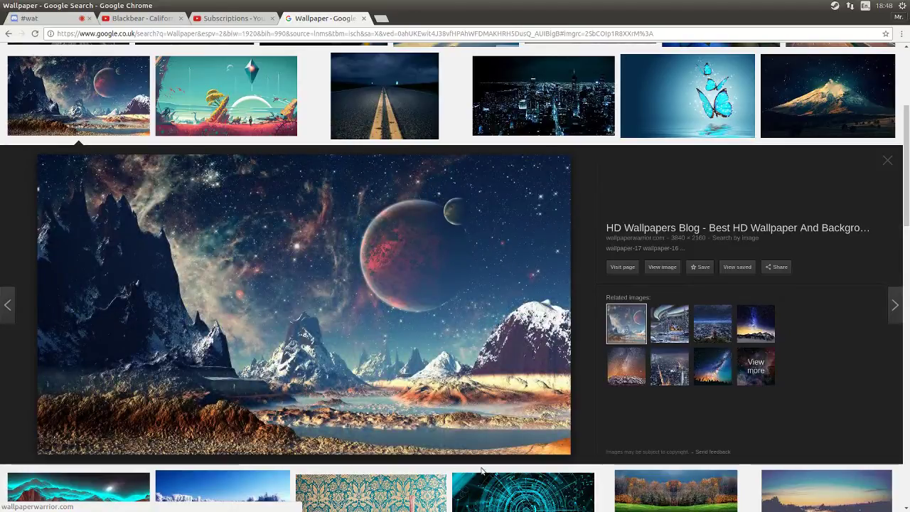
right_click(497, 373)
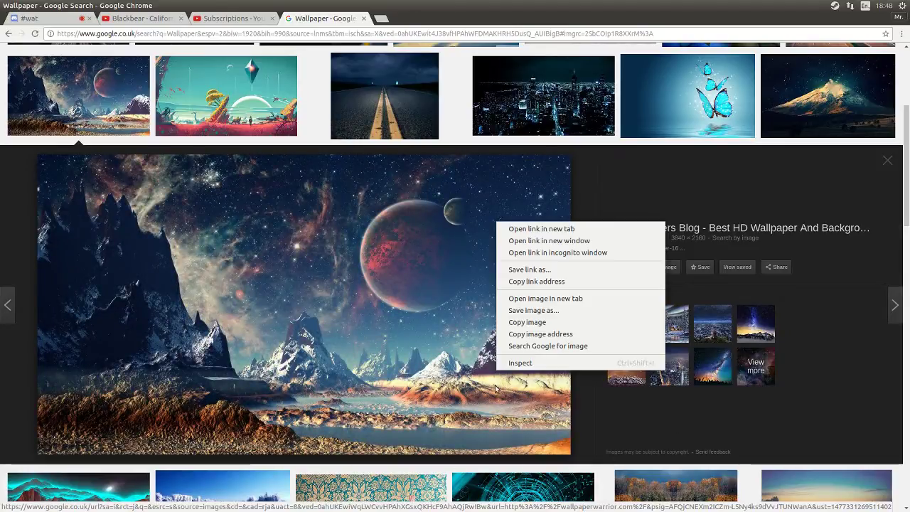
Copy the wallpaper, paste it into GIMP, and turn the floating paste into a new layer
click(531, 323)
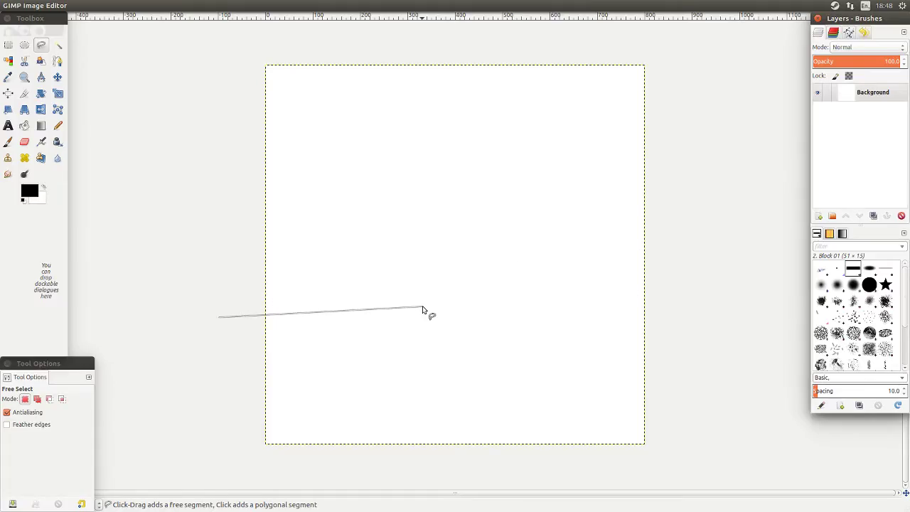
key(ctrl+v)
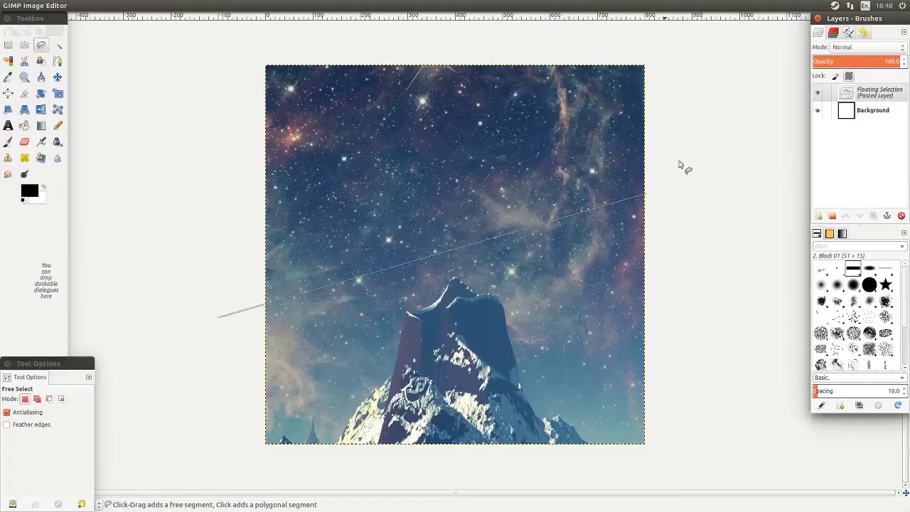
click(25, 45)
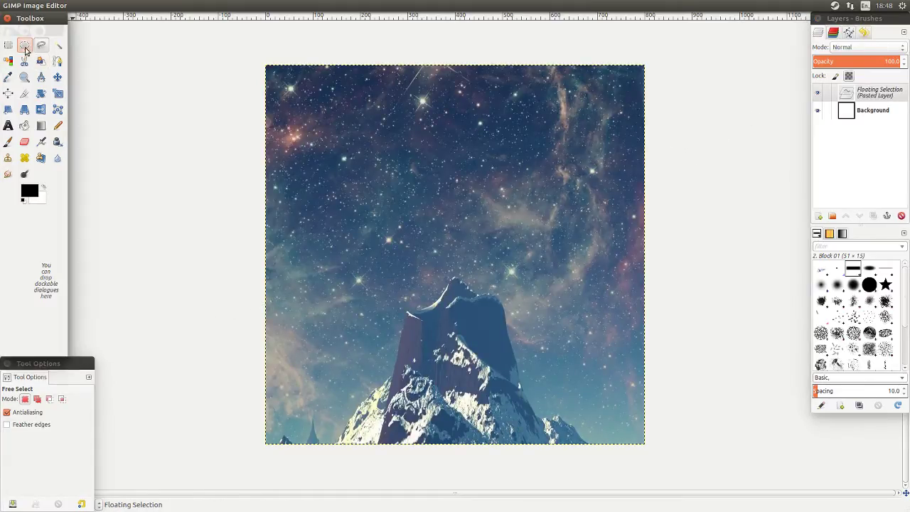
click(41, 45)
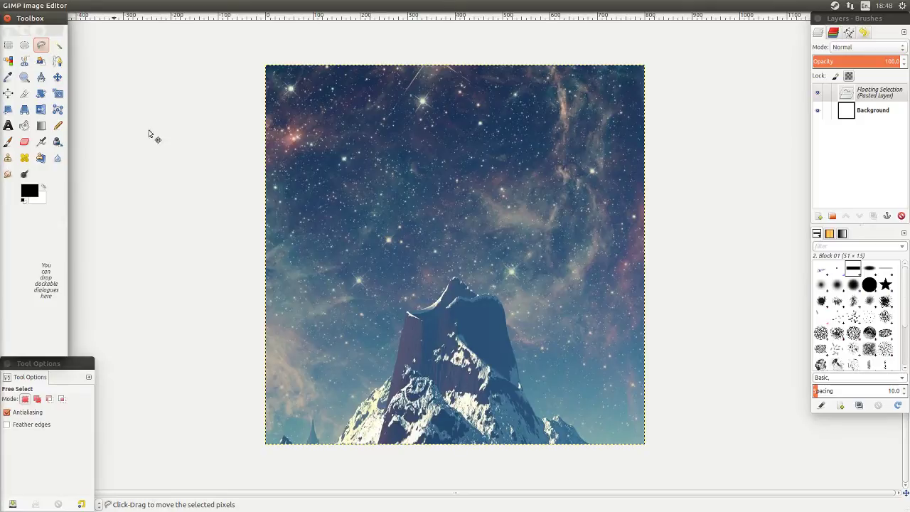
click(263, 325)
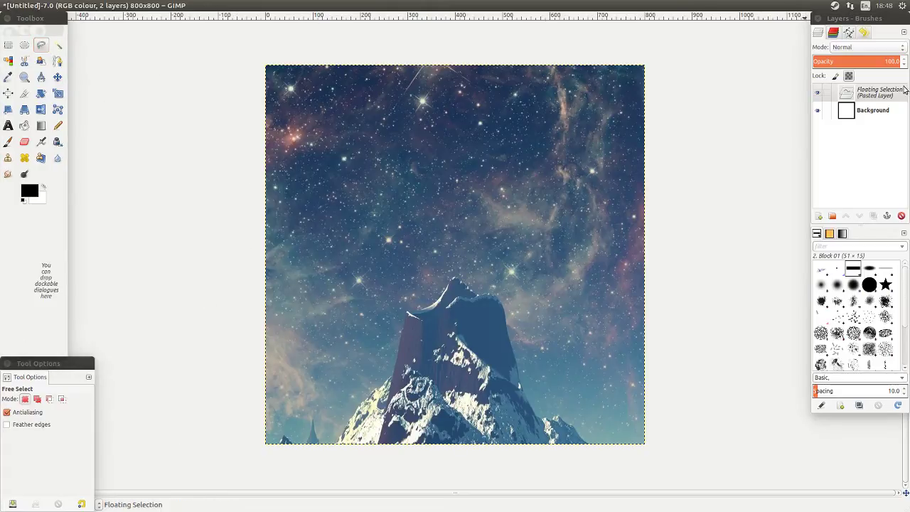
right_click(856, 93)
click(835, 113)
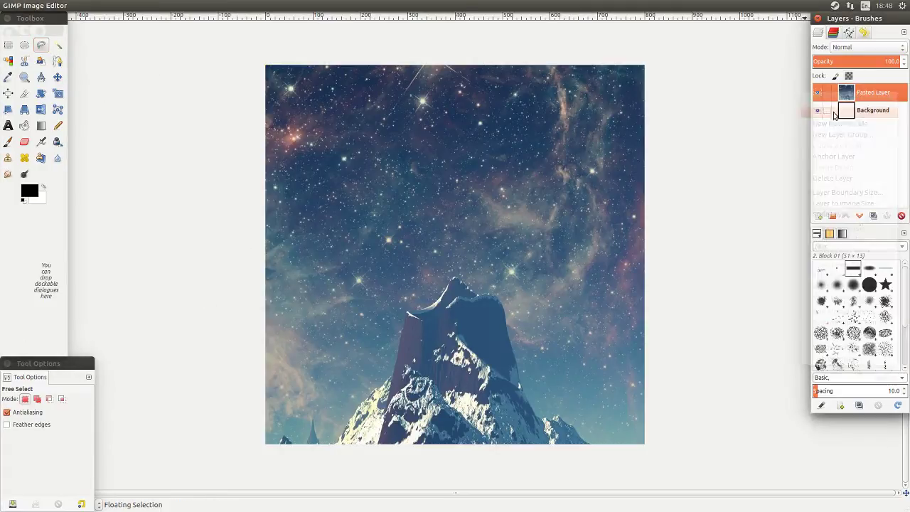
Trace and abandon a polygon selection on the wallpaper, switching to the Scale tool
click(291, 184)
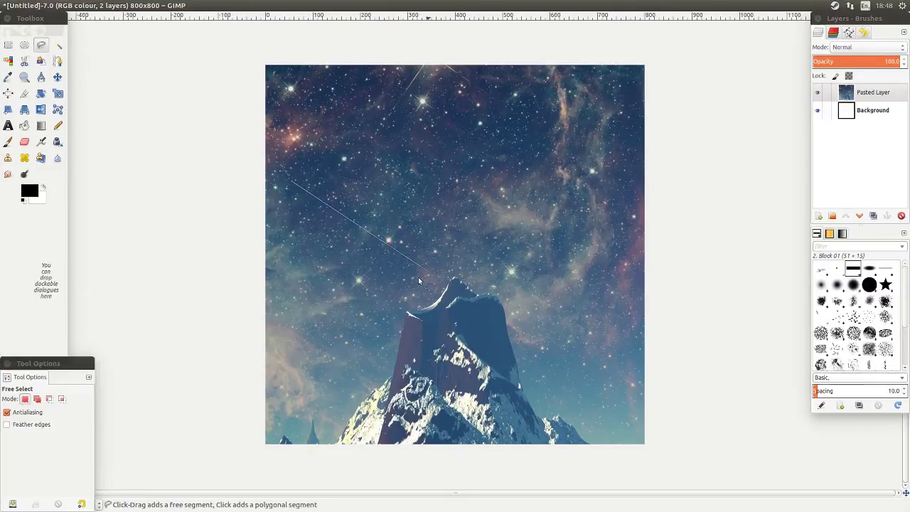
click(501, 285)
click(381, 349)
click(644, 183)
click(510, 119)
click(377, 174)
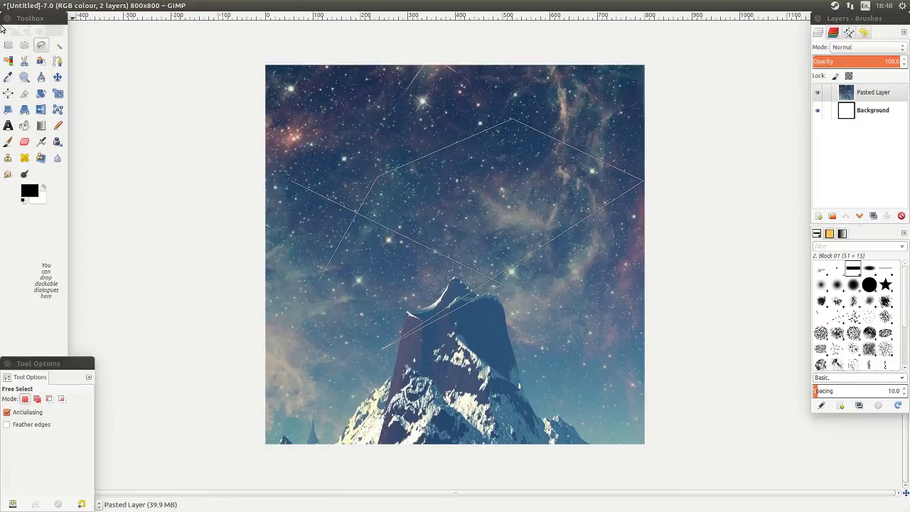
click(7, 45)
click(40, 45)
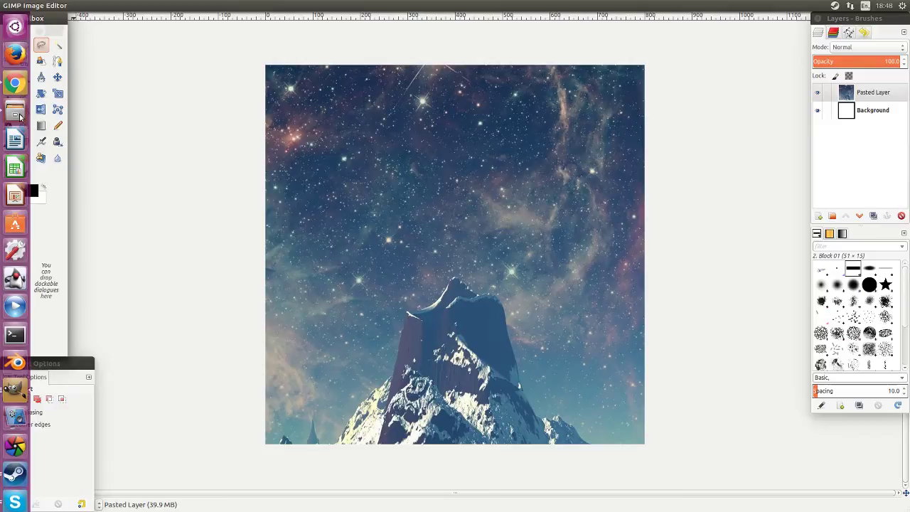
click(57, 95)
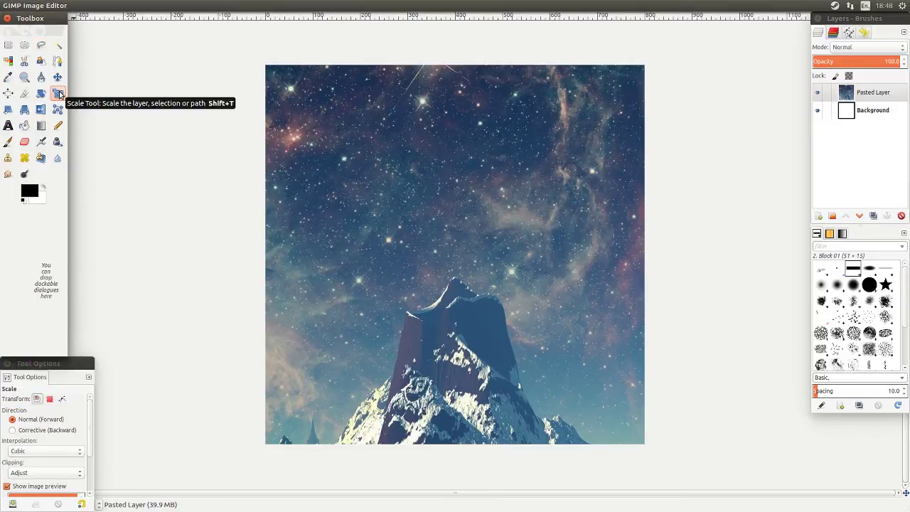
Shrink the wallpaper layer from its corner, reposition it down-right, and apply the scale
click(468, 282)
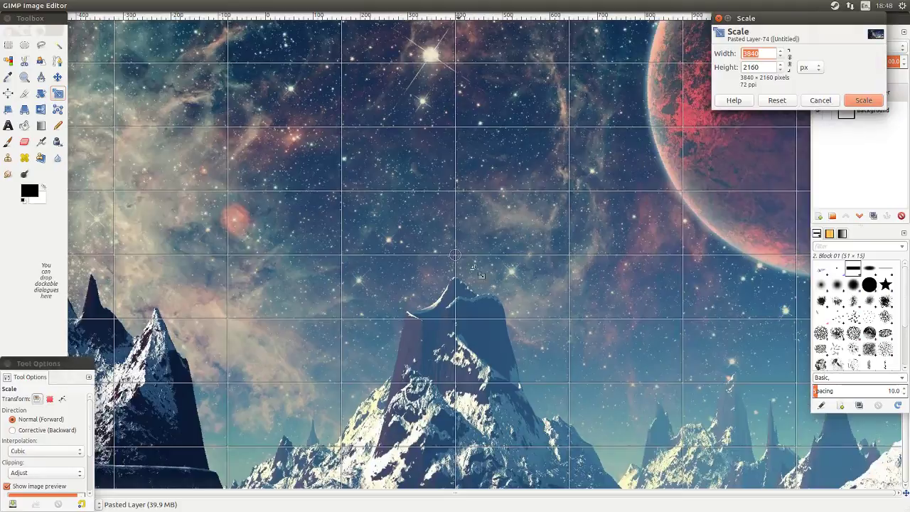
drag(786, 491, 501, 170)
drag(322, 105, 455, 194)
drag(688, 423, 556, 295)
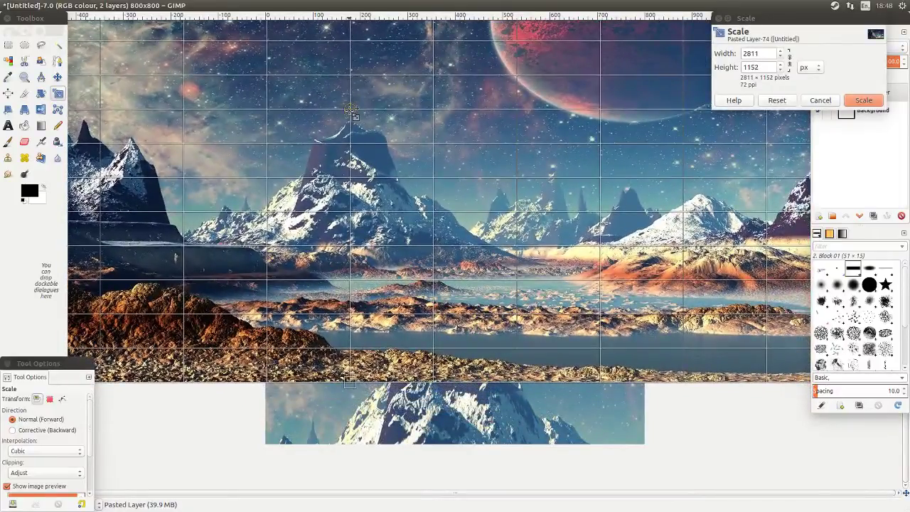
drag(350, 110, 356, 332)
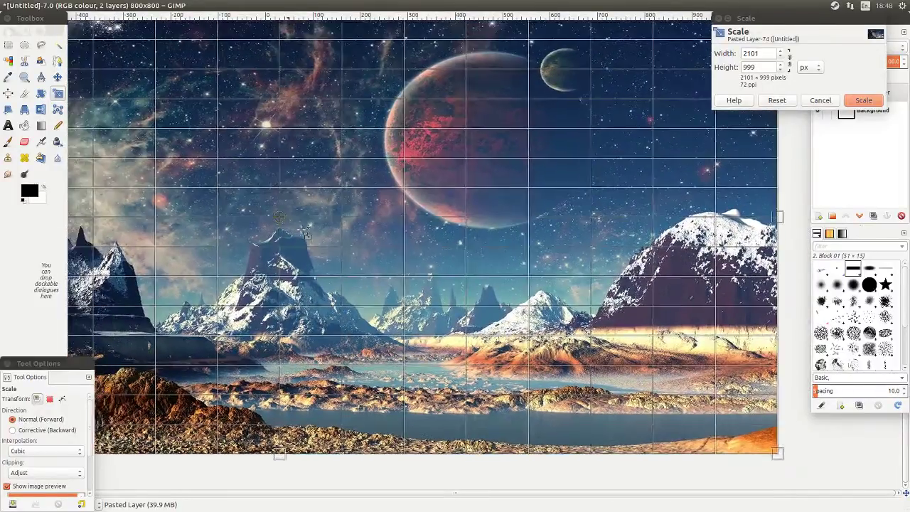
drag(304, 231, 357, 255)
click(872, 101)
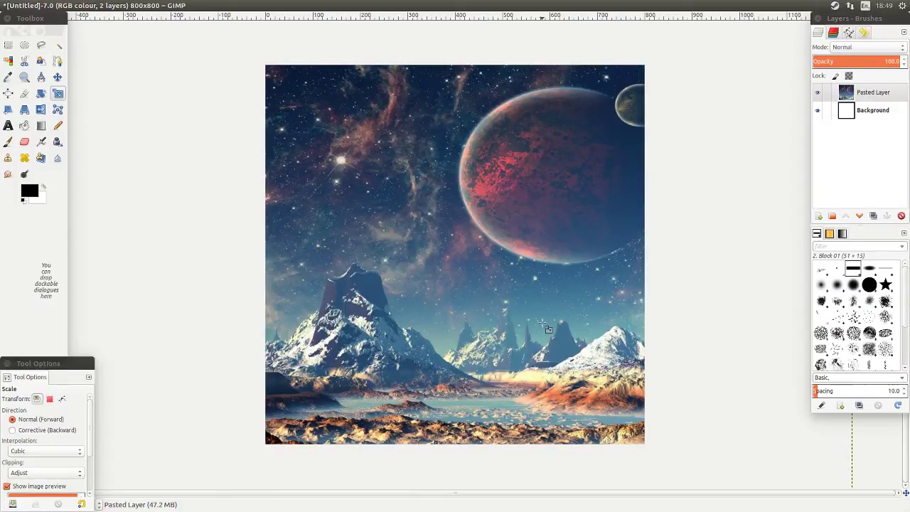
Rescale and nudge the wallpaper to 1454 × 803 so it covers the canvas, then apply
click(546, 327)
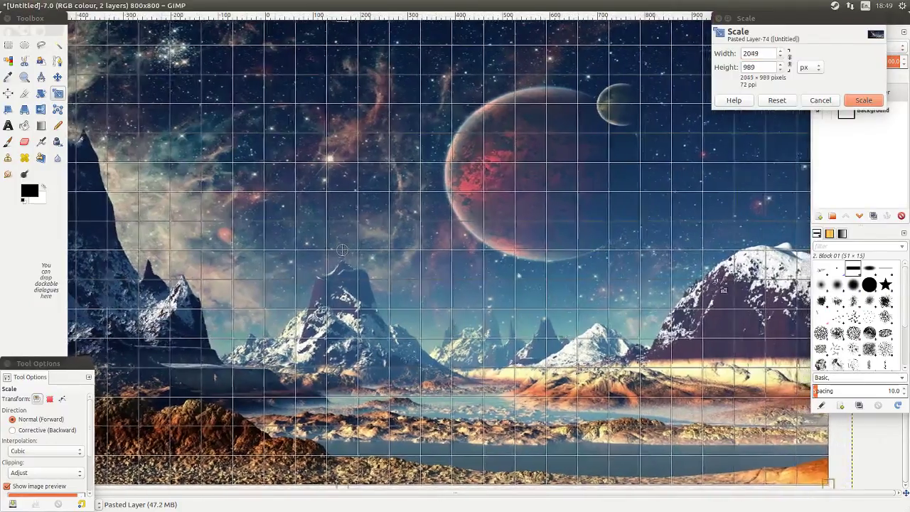
drag(715, 287, 408, 175)
drag(187, 193, 313, 226)
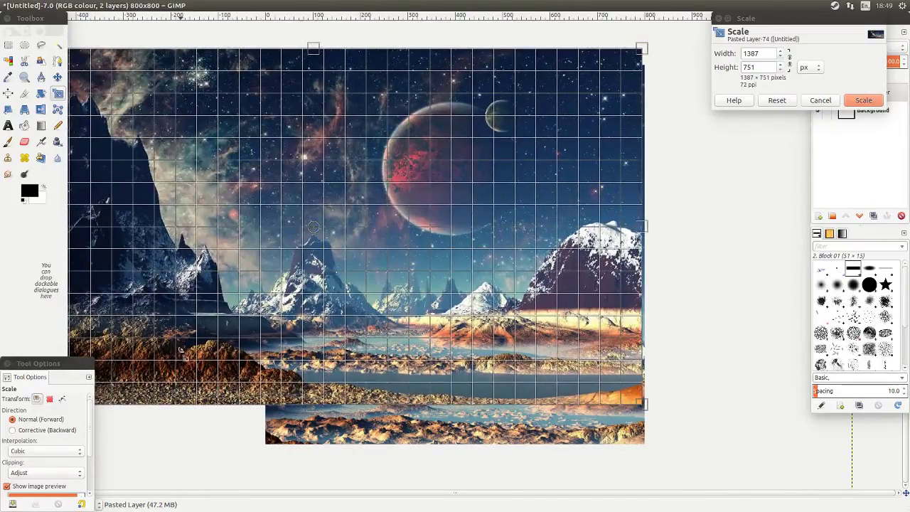
drag(642, 405, 673, 430)
drag(329, 242, 334, 255)
click(875, 100)
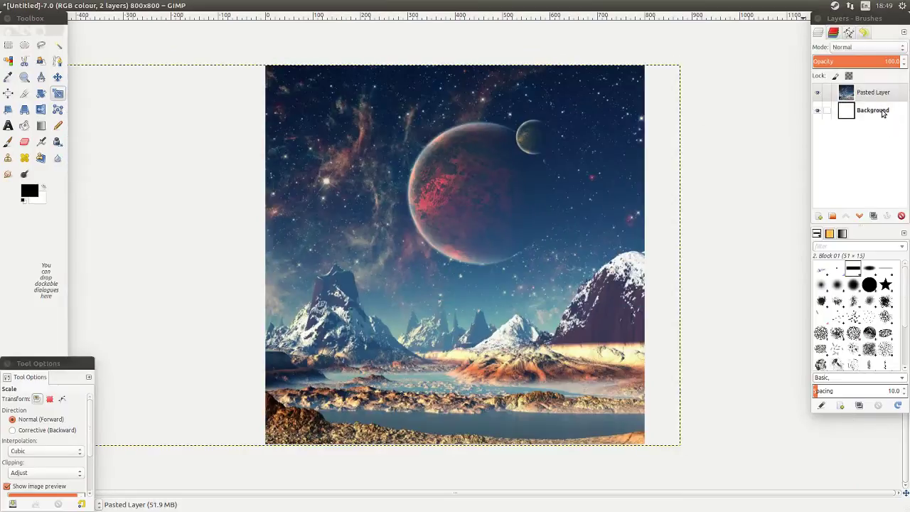
Switch between Pasted and Background layers, starting and cancelling several Scale attempts
click(882, 111)
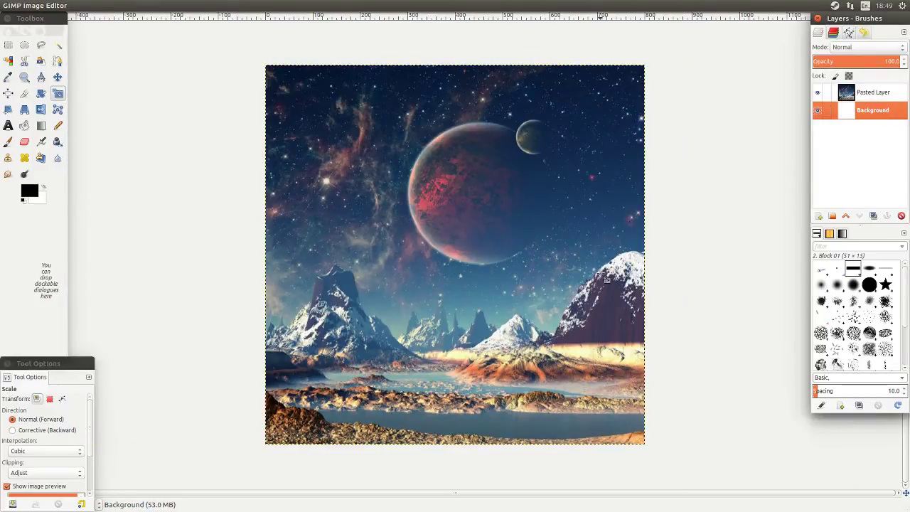
click(881, 91)
click(370, 213)
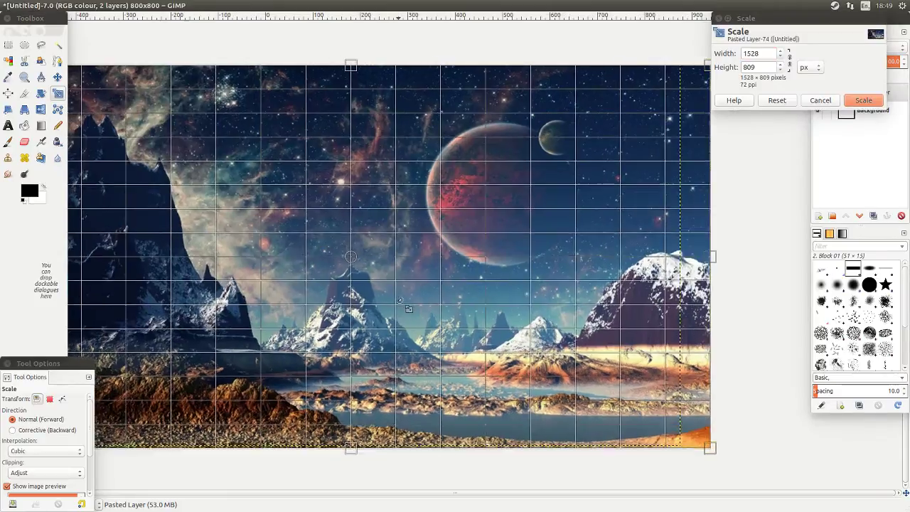
click(820, 100)
click(855, 95)
click(864, 112)
click(550, 194)
click(821, 101)
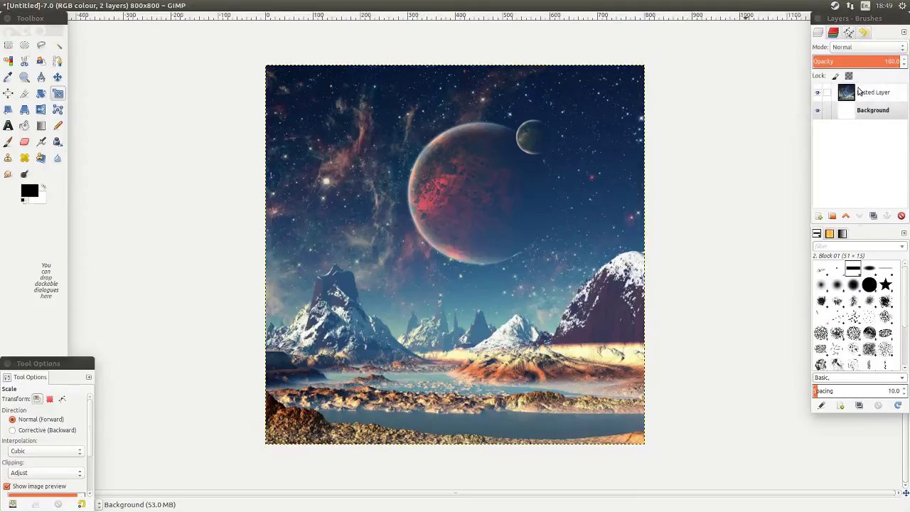
click(855, 94)
click(412, 252)
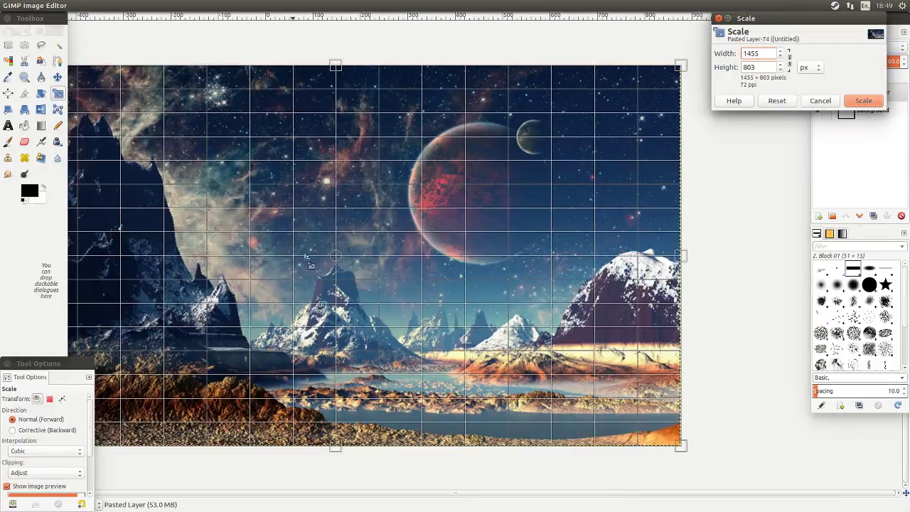
drag(689, 457, 676, 452)
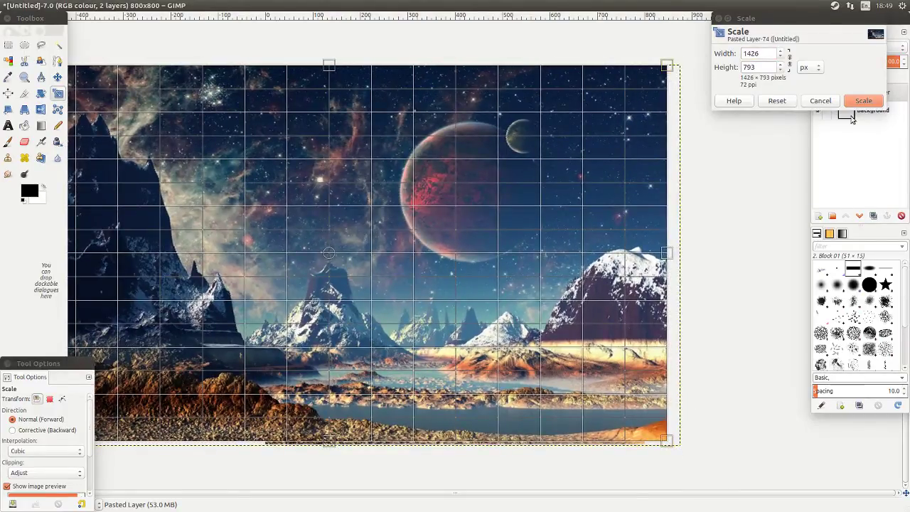
click(820, 101)
Shift the wallpaper about 32 px right, apply it, and reselect the Background layer
click(530, 258)
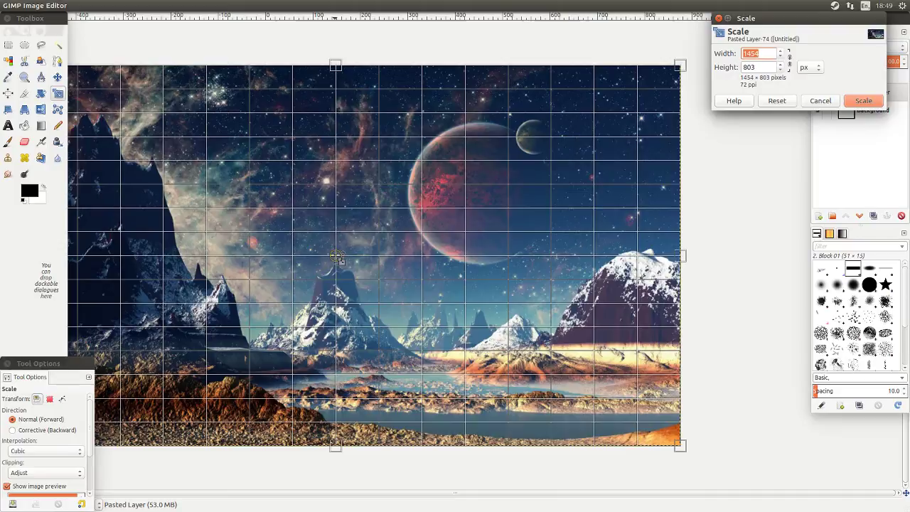
drag(337, 256, 438, 254)
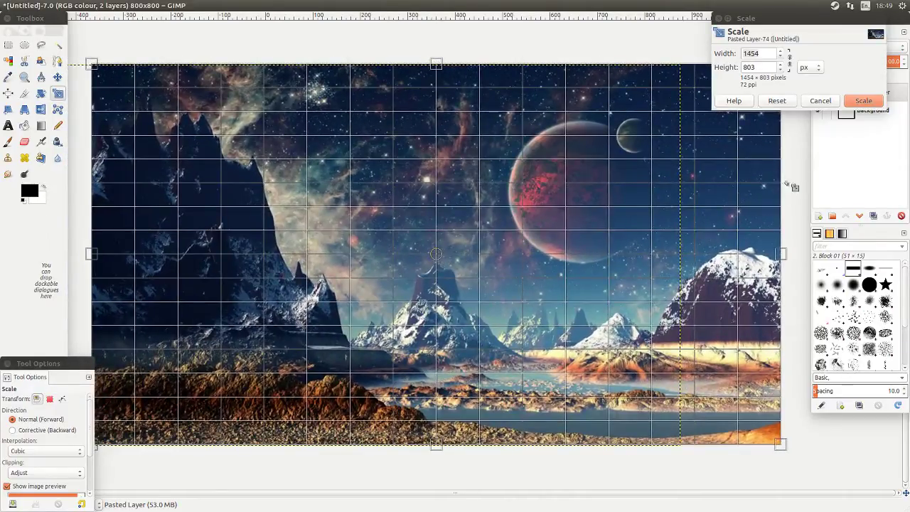
click(880, 100)
click(883, 109)
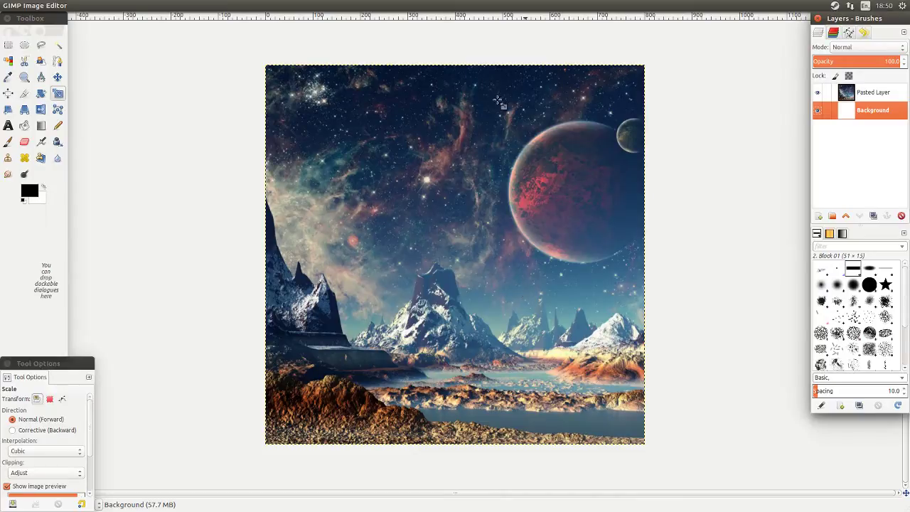
Open Gaussian Blur for the Background layer and cancel it
right_click(466, 242)
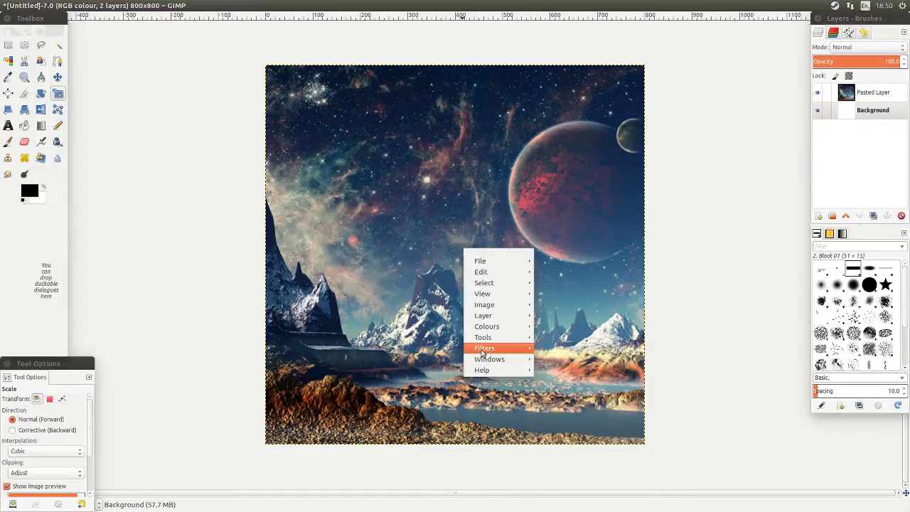
mouse_move(483, 349)
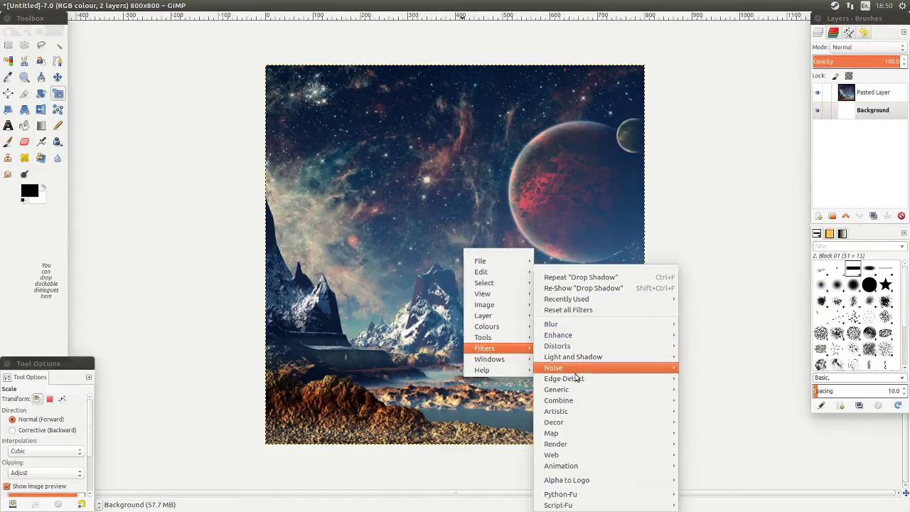
mouse_move(588, 327)
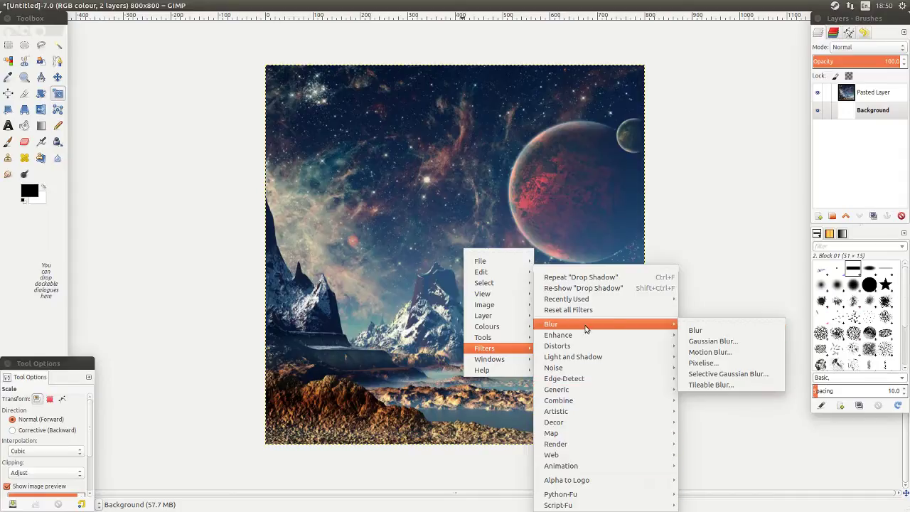
click(712, 341)
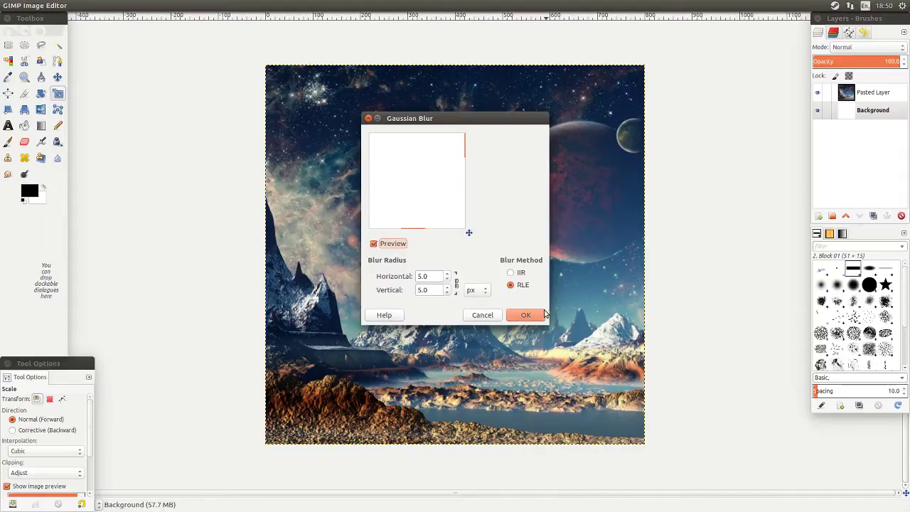
click(481, 315)
Repeat the 5 px Gaussian Blur on the Pasted Layer, then reselect Background
click(871, 98)
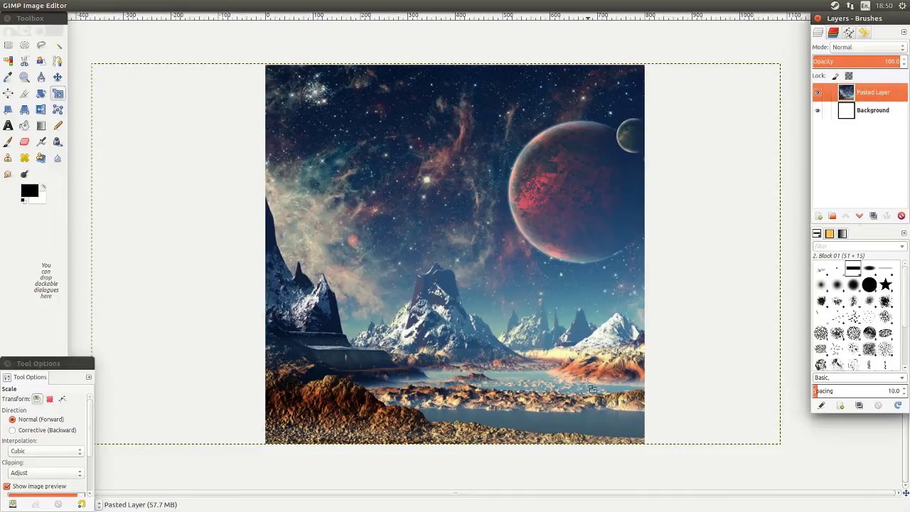
right_click(350, 284)
mouse_move(377, 373)
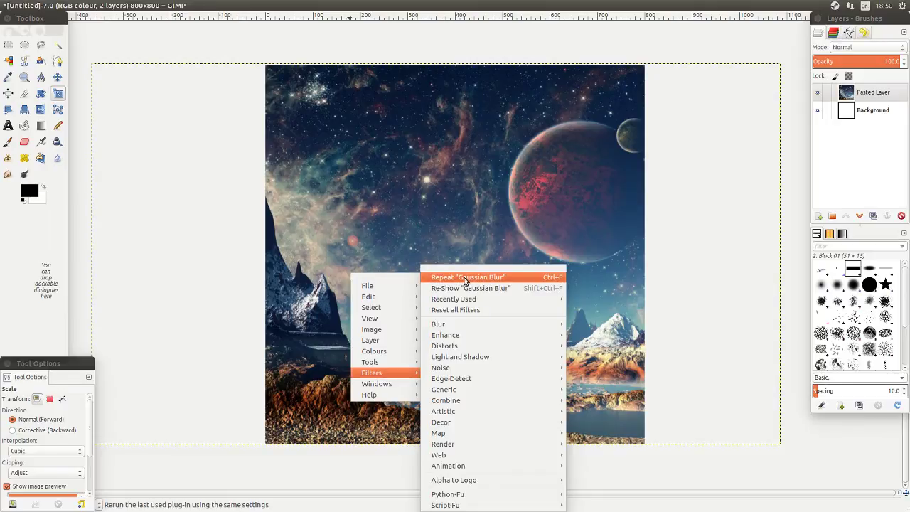
click(469, 278)
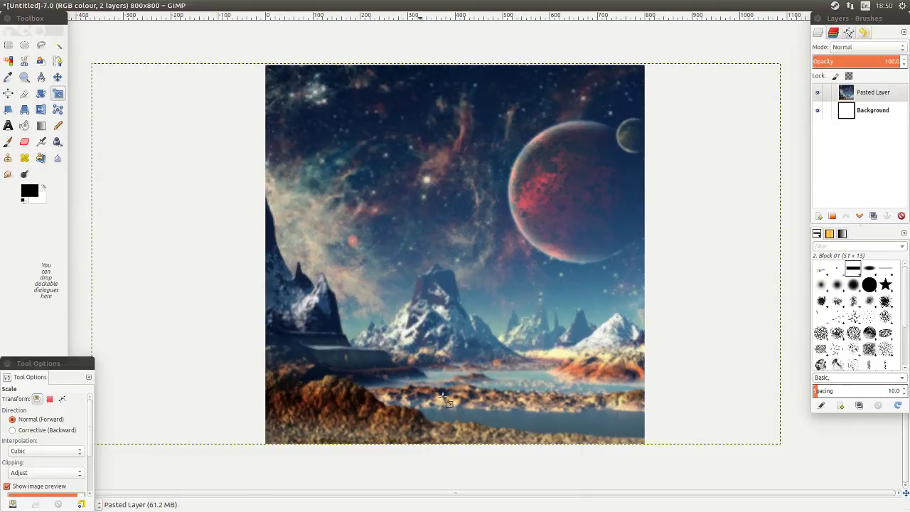
click(860, 113)
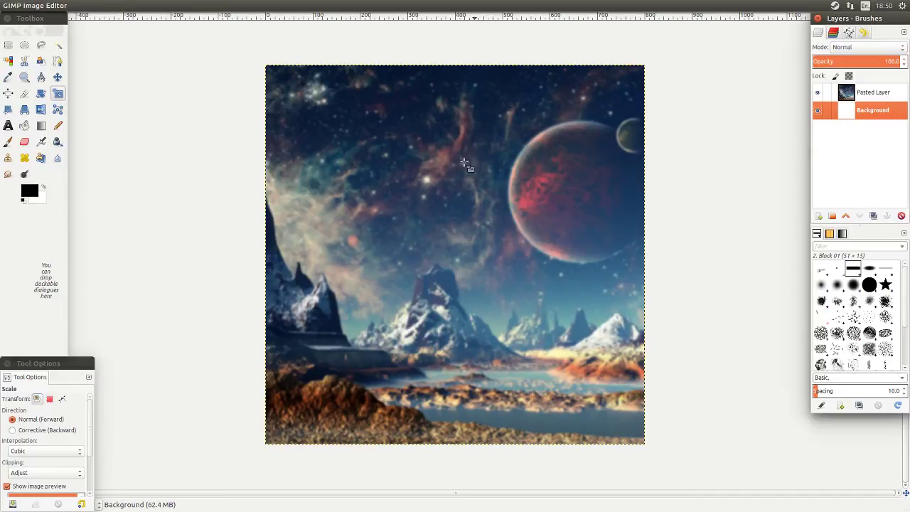
Draw a circular ellipse selection over the canvas centre, then switch back to Chrome
click(24, 45)
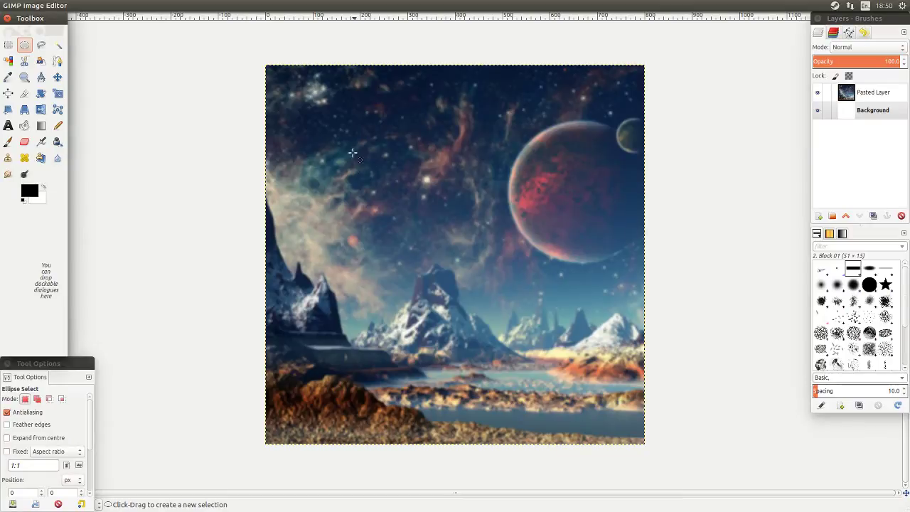
drag(347, 141, 540, 334)
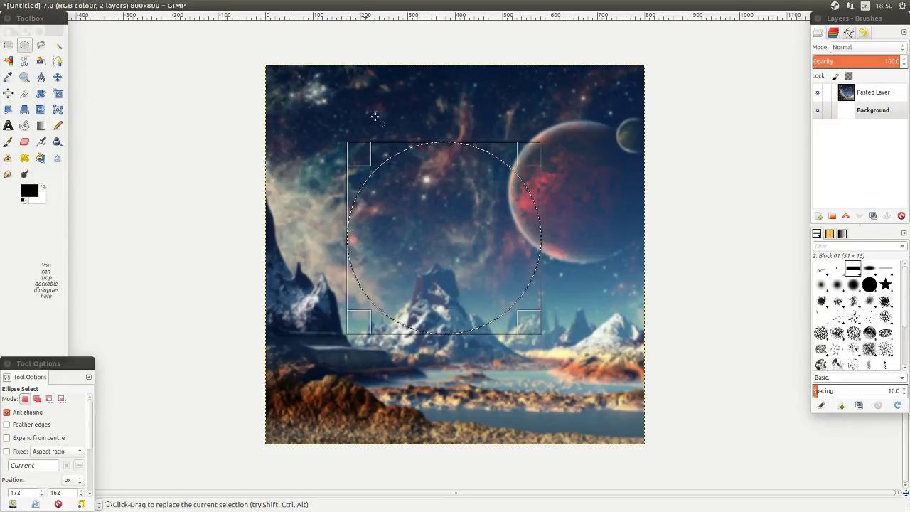
key(alt+Tab)
Filter Google Images to desktop wallpaper results and copy the 2560 × 1600 misty blossom-tree image
click(383, 259)
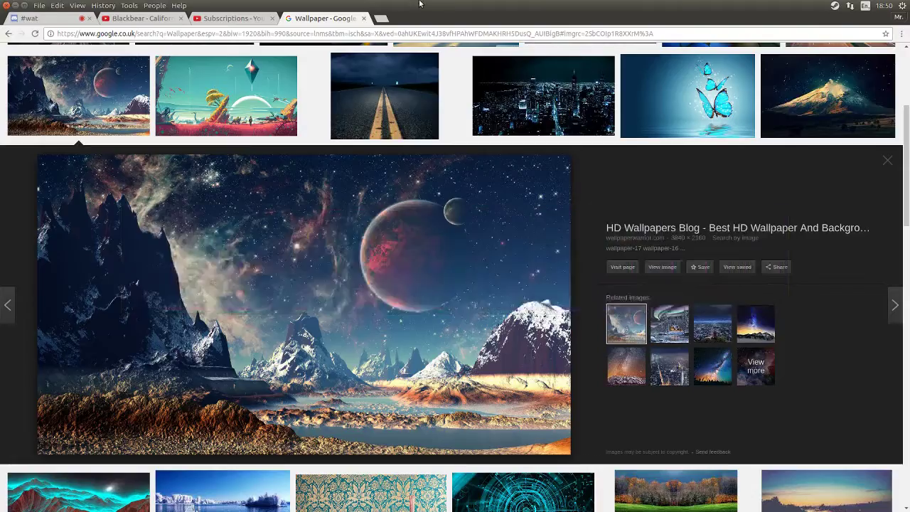
scroll(339, 185, up, 5)
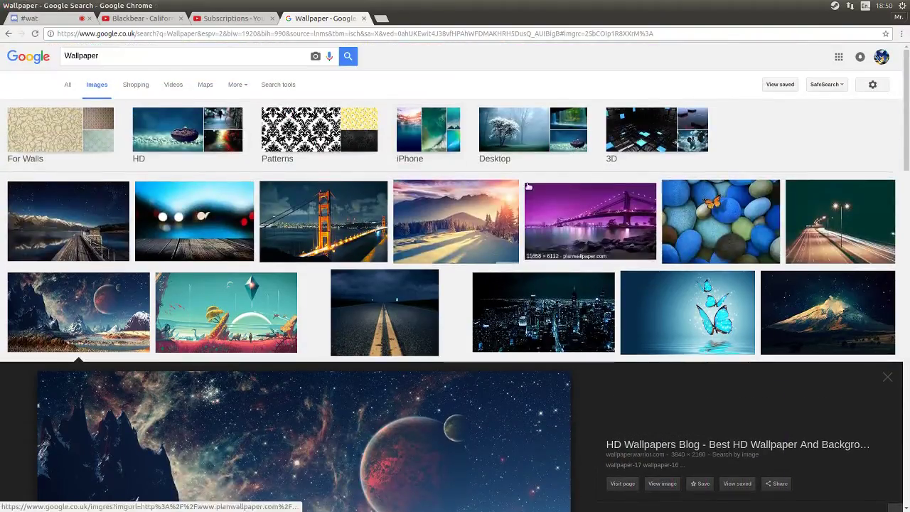
click(541, 159)
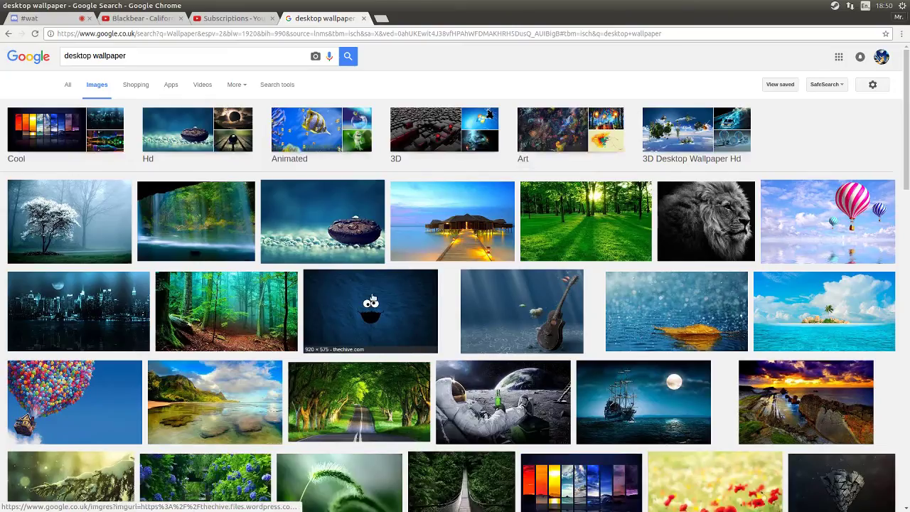
click(69, 222)
right_click(408, 419)
click(448, 373)
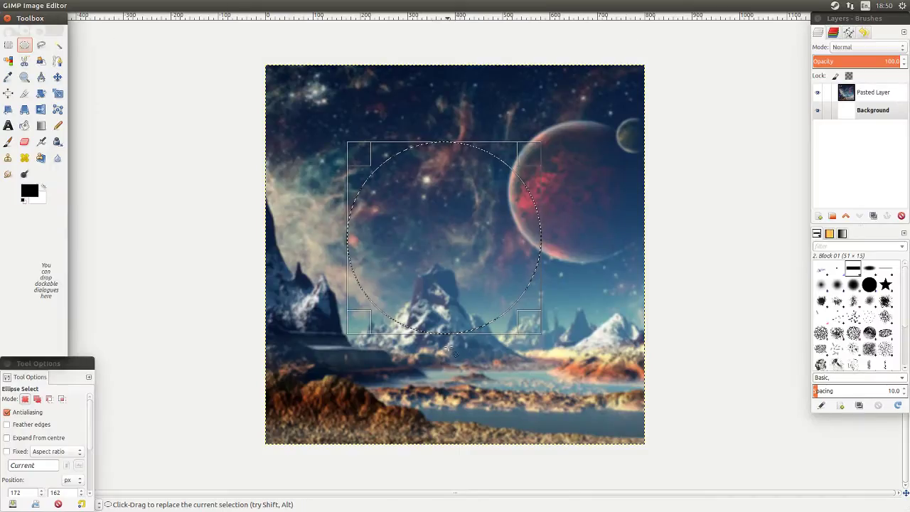
Paste the copied tree image into GIMP as a new layer
key(ctrl+v)
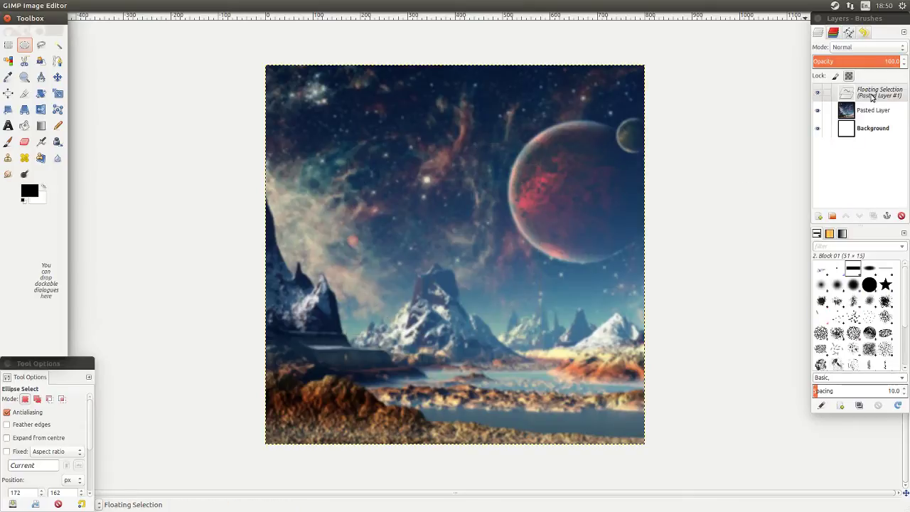
right_click(848, 93)
click(806, 107)
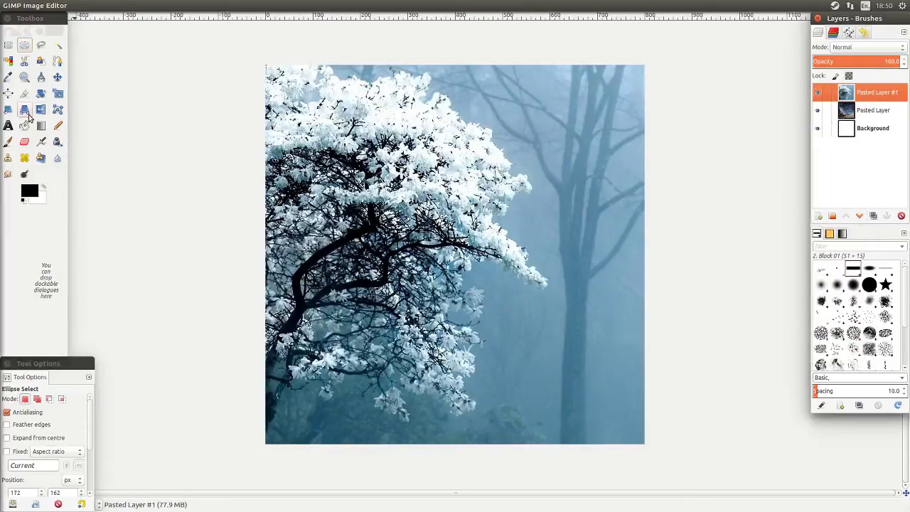
Scale the tree layer down to 1403 × 877 and centre it over the canvas
click(57, 93)
click(582, 395)
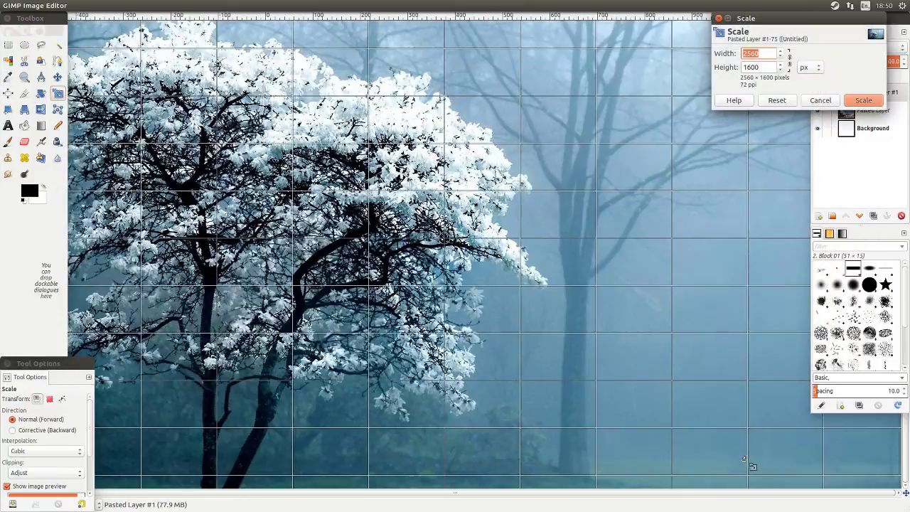
drag(744, 458, 310, 220)
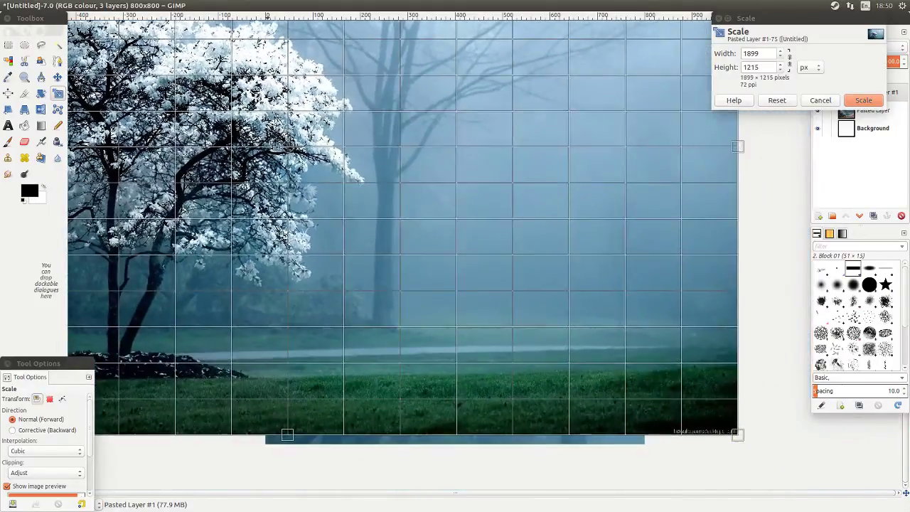
drag(287, 144, 346, 178)
drag(241, 121, 490, 273)
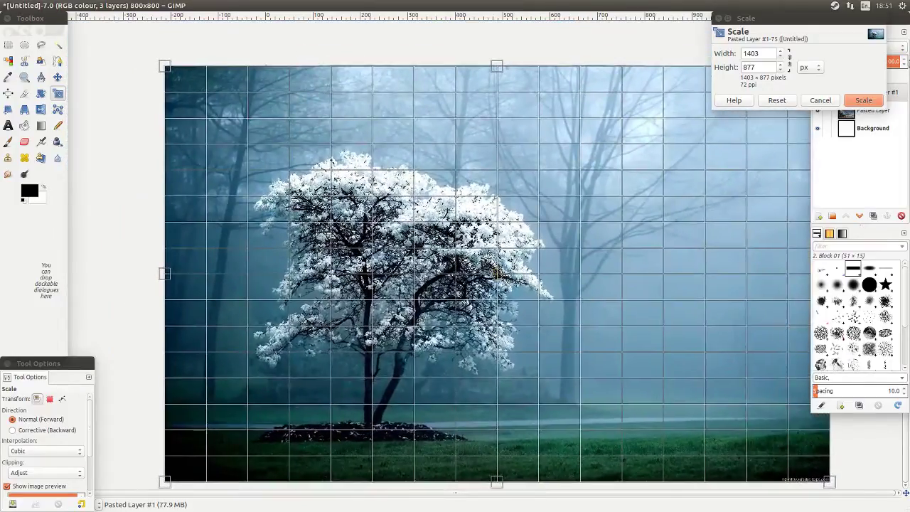
click(863, 100)
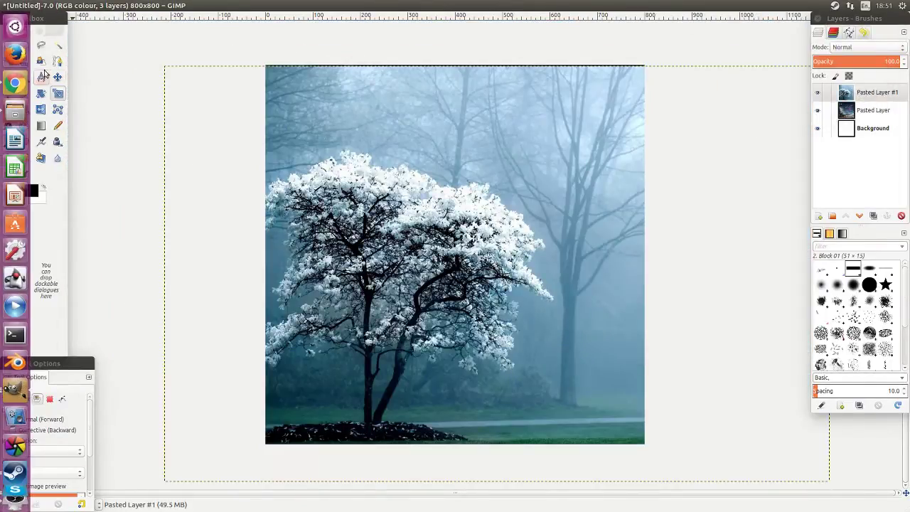
Copy a circular ellipse selection of the tree and paste it as a new layer
click(24, 45)
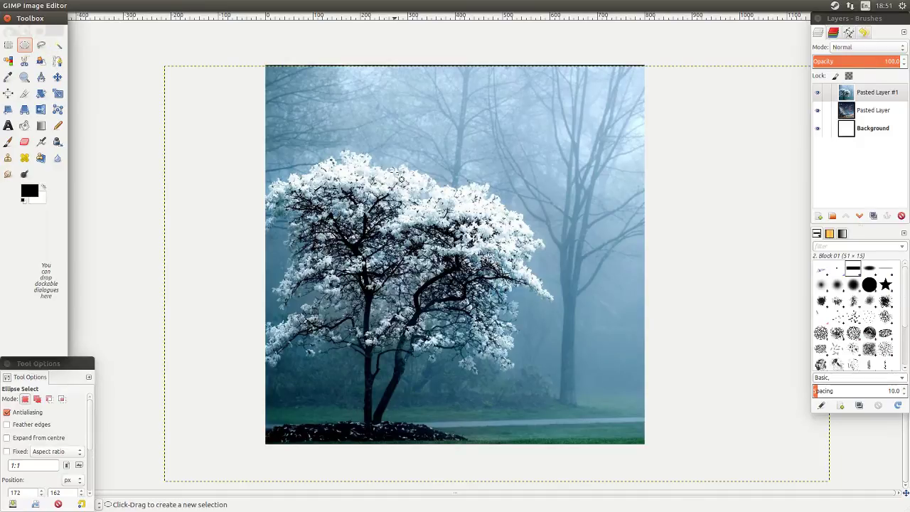
drag(353, 124, 589, 347)
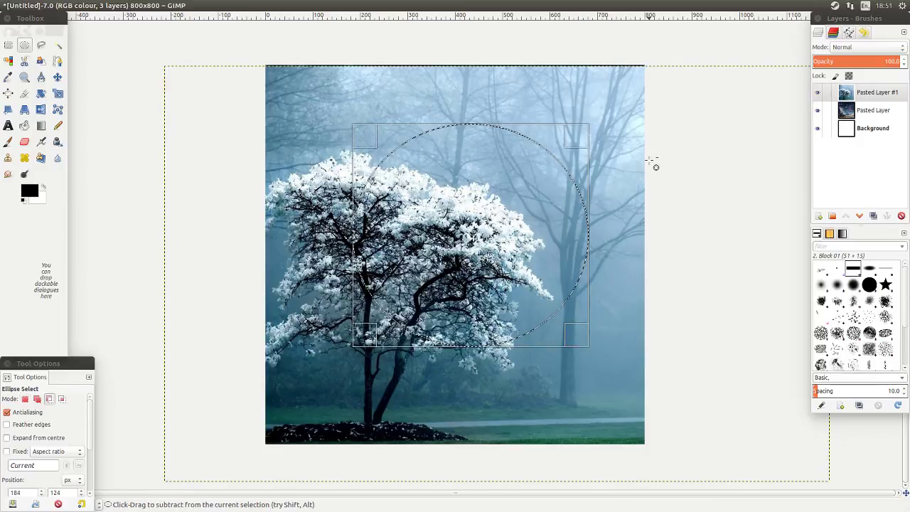
key(ctrl+c)
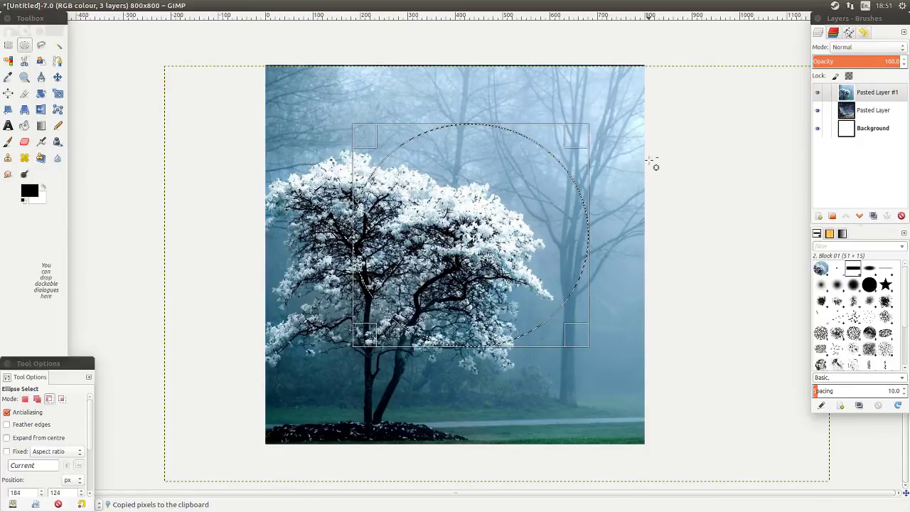
key(ctrl+v)
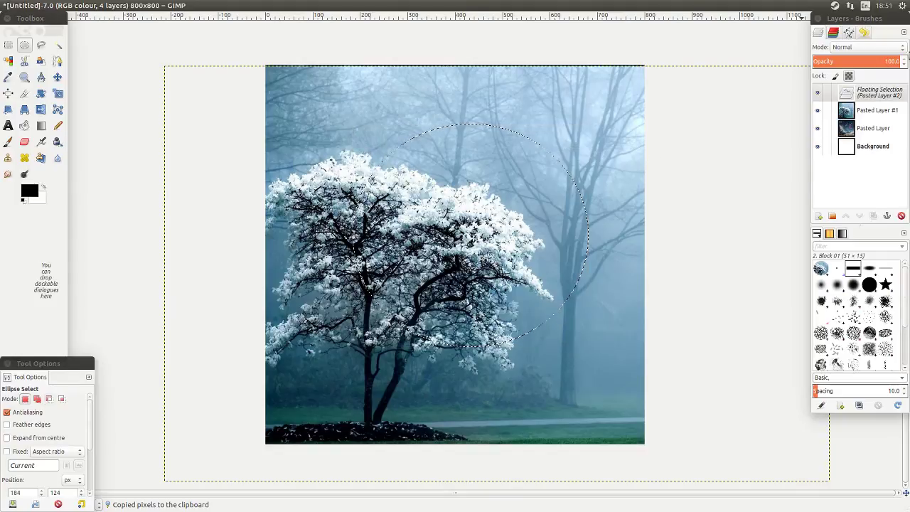
right_click(884, 104)
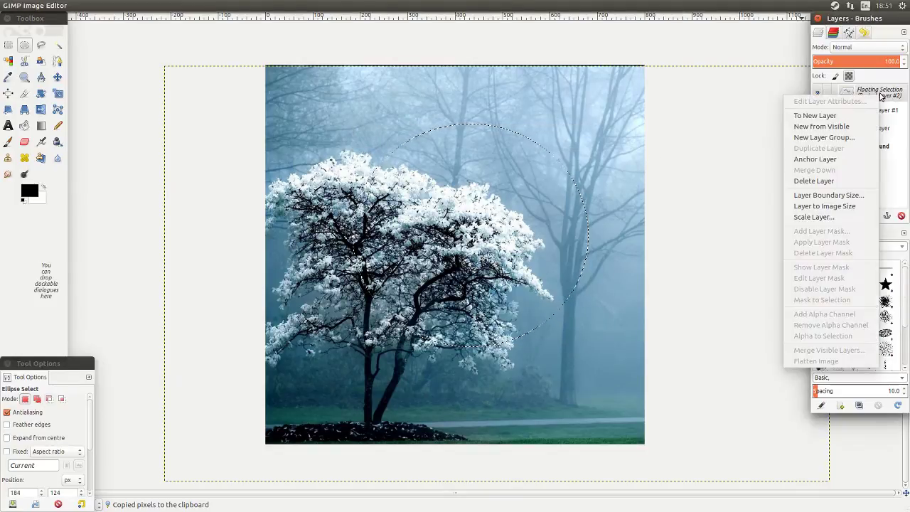
click(845, 114)
Delete the full-tree Pasted Layer #1
click(847, 111)
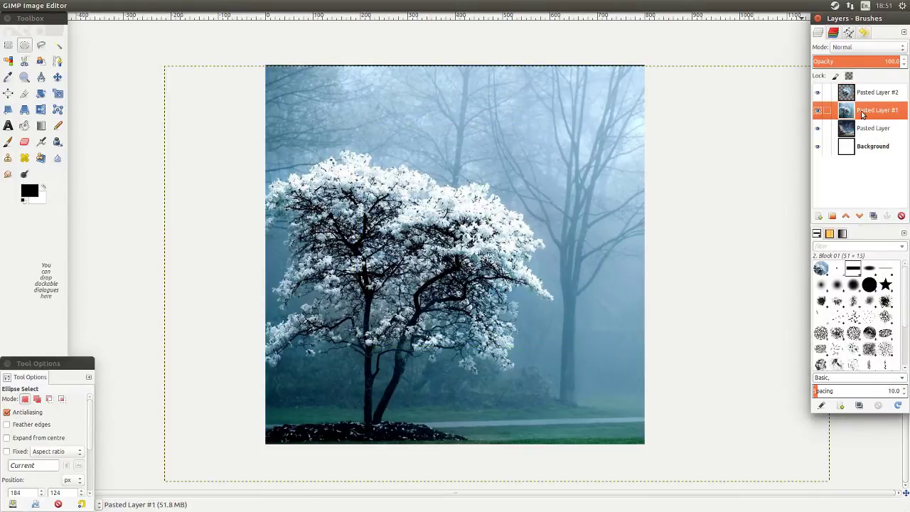
right_click(860, 115)
click(799, 201)
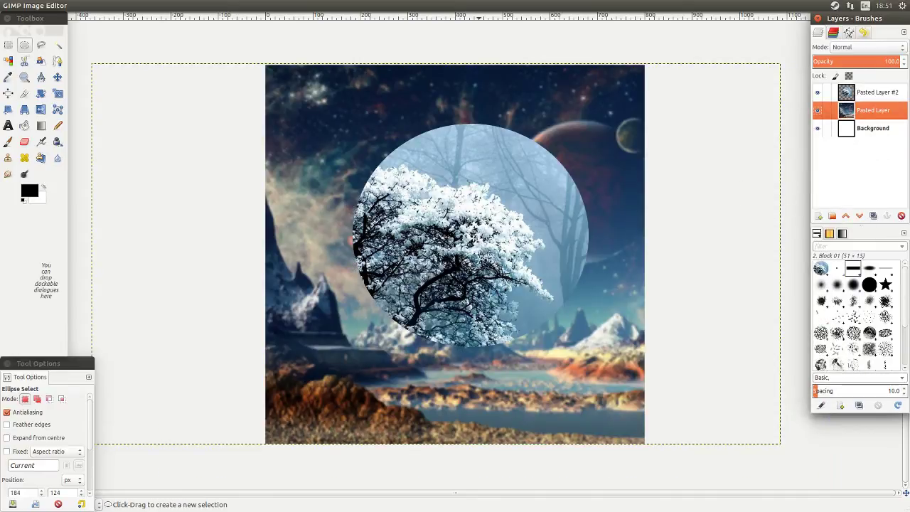
Draw a polygon selection around a wedge on the right side of the tree circle
click(41, 44)
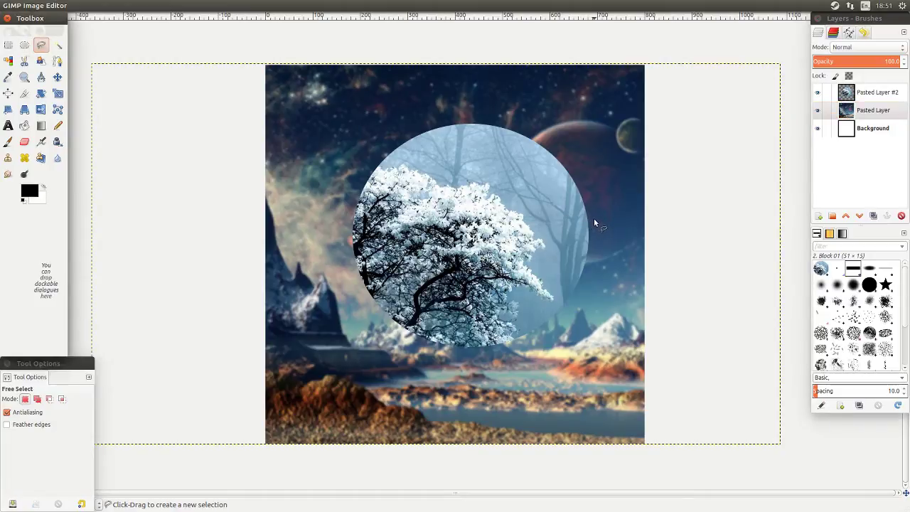
click(577, 173)
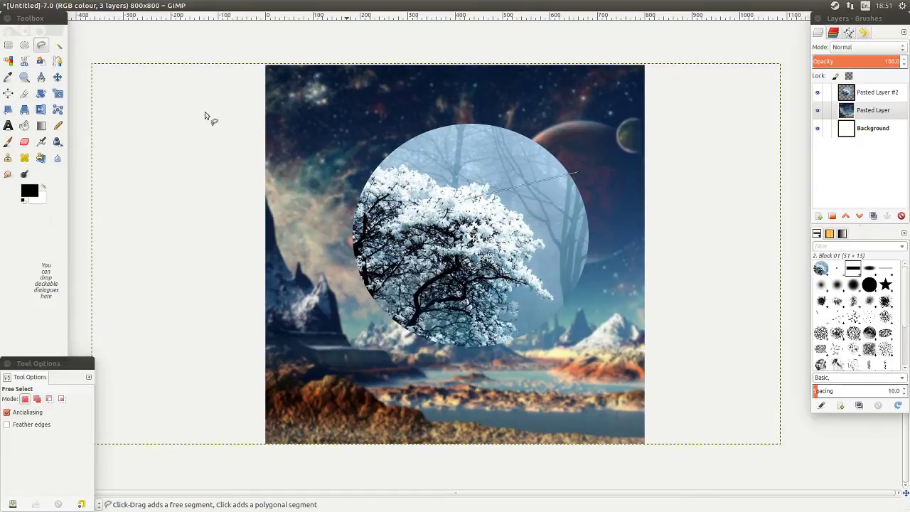
click(36, 43)
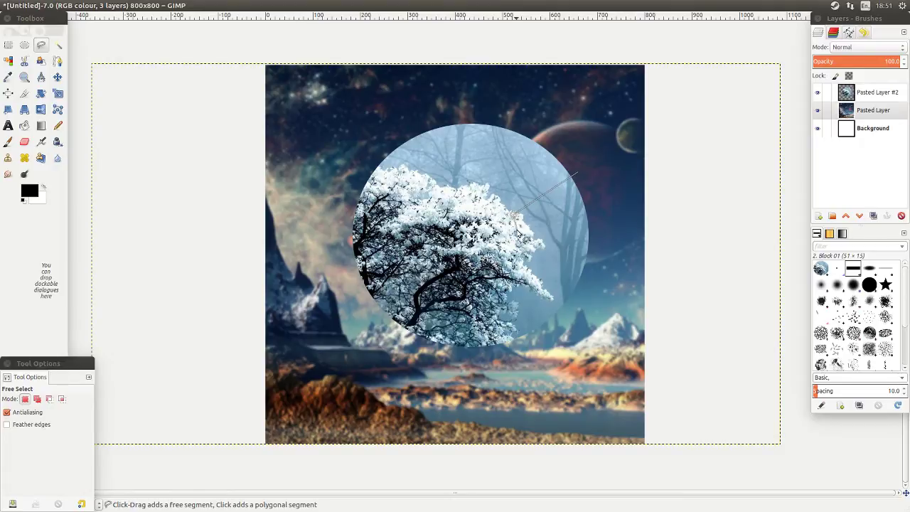
click(513, 263)
click(569, 305)
click(627, 242)
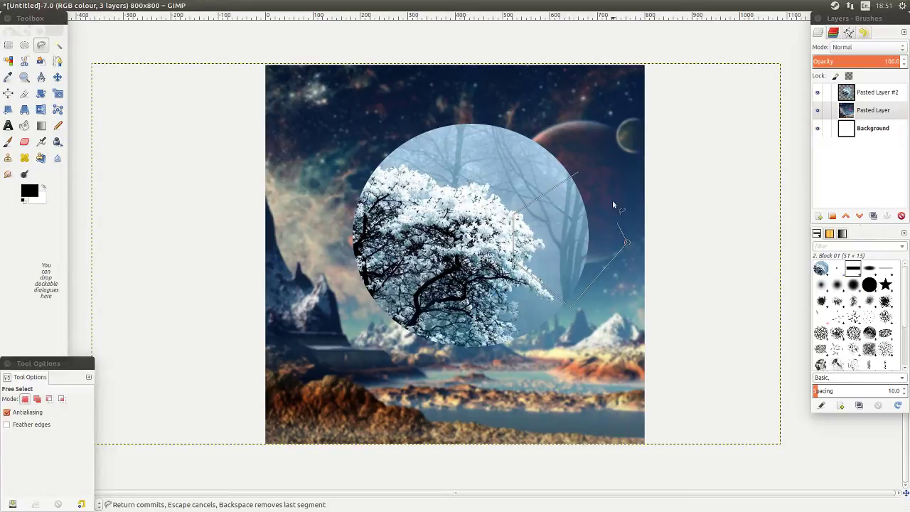
click(579, 174)
key(ctrl)
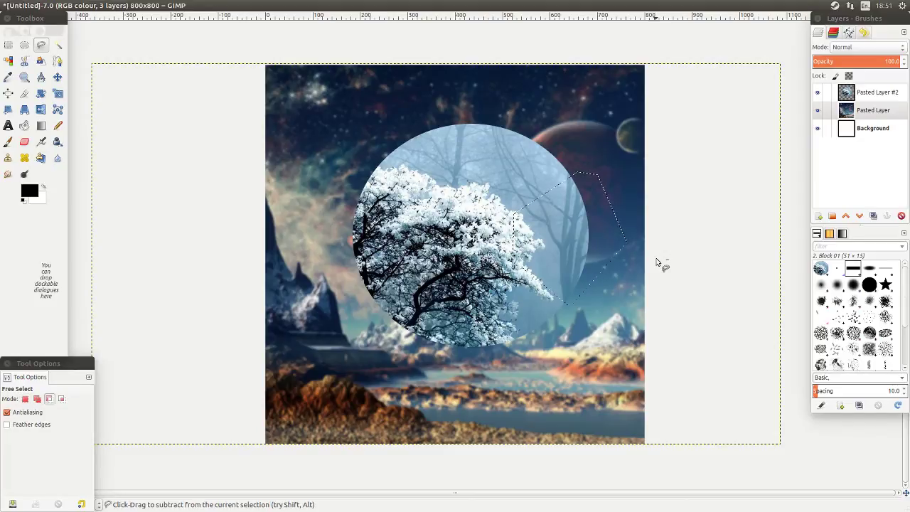
Undo a cut made on the wrong layer, then cut the wedge from Pasted Layer #2
key(ctrl+x)
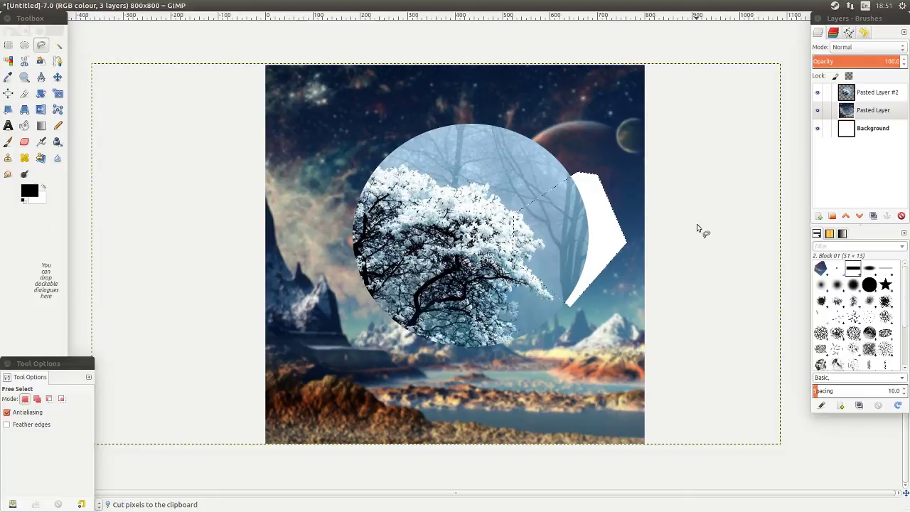
key(ctrl)
key(ctrl+z)
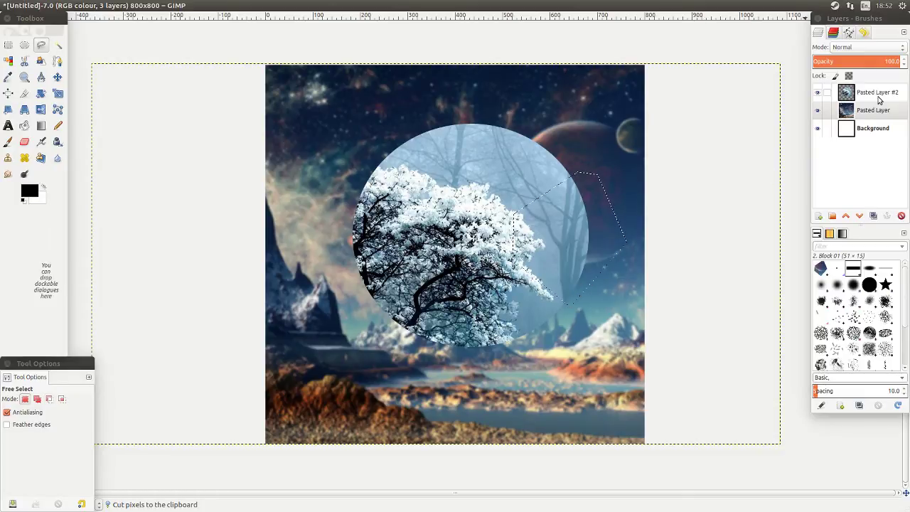
click(871, 95)
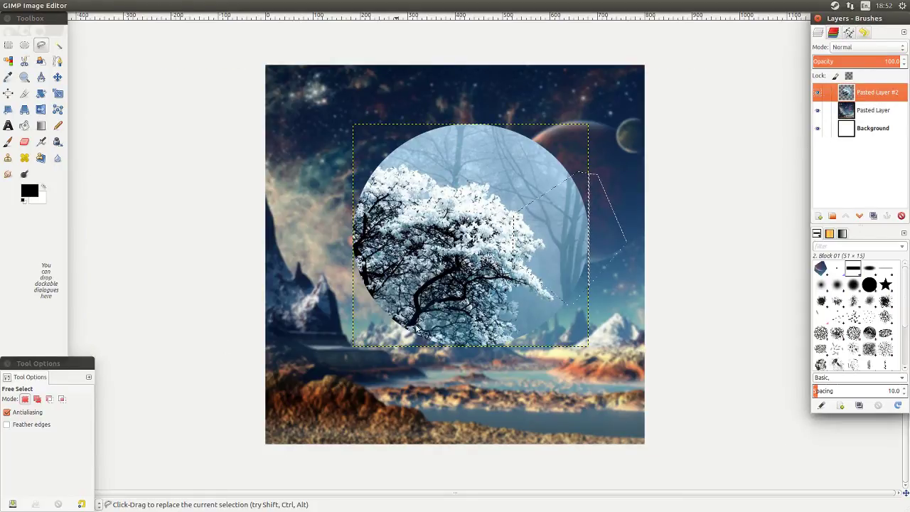
key(ctrl+x)
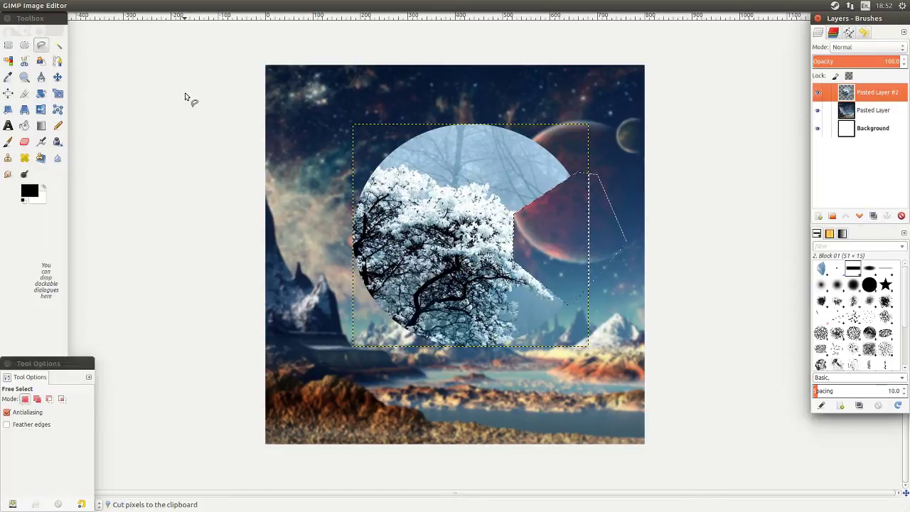
click(57, 94)
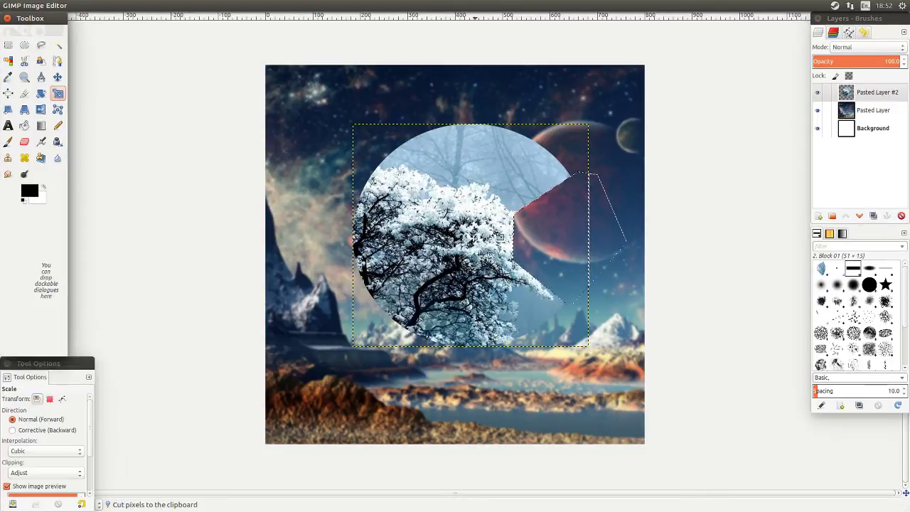
click(613, 220)
click(863, 100)
right_click(880, 93)
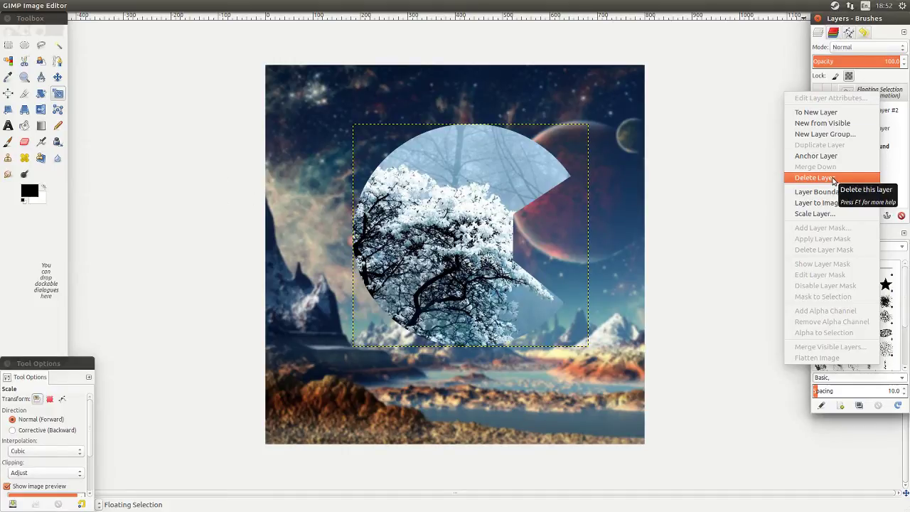
click(774, 203)
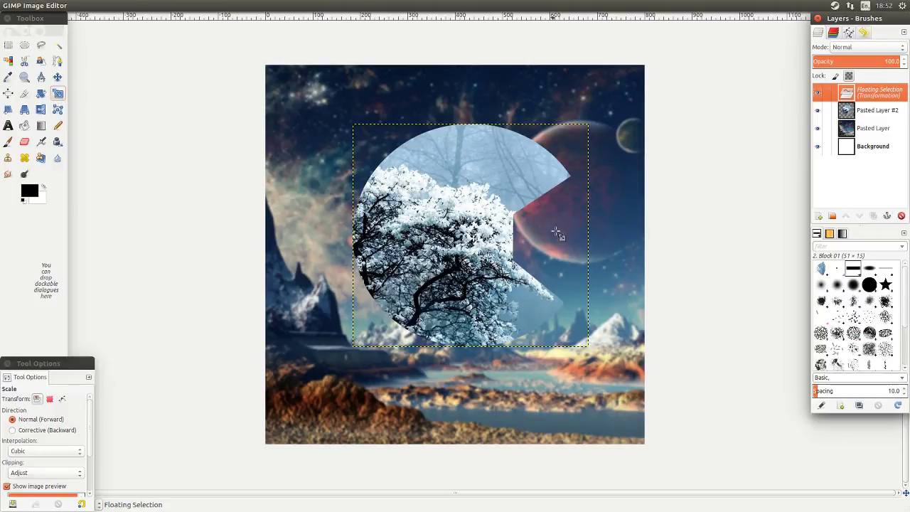
right_click(873, 95)
click(821, 183)
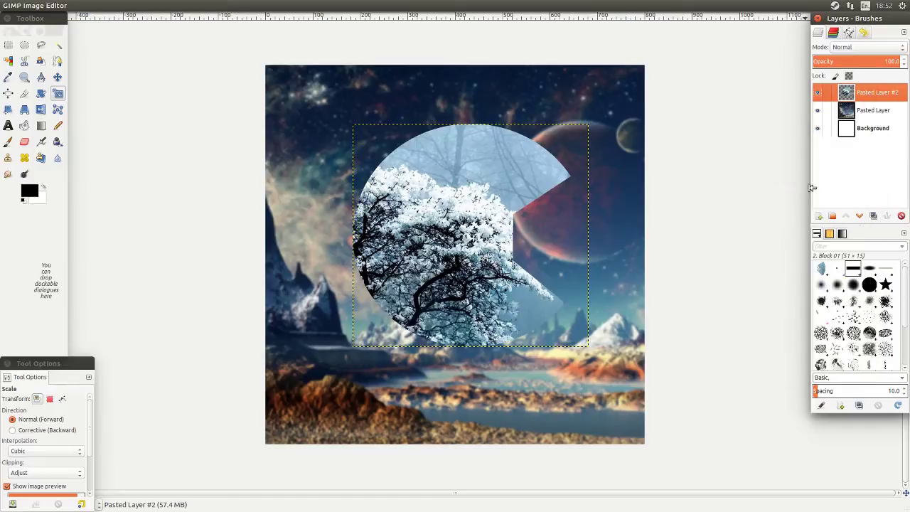
click(867, 134)
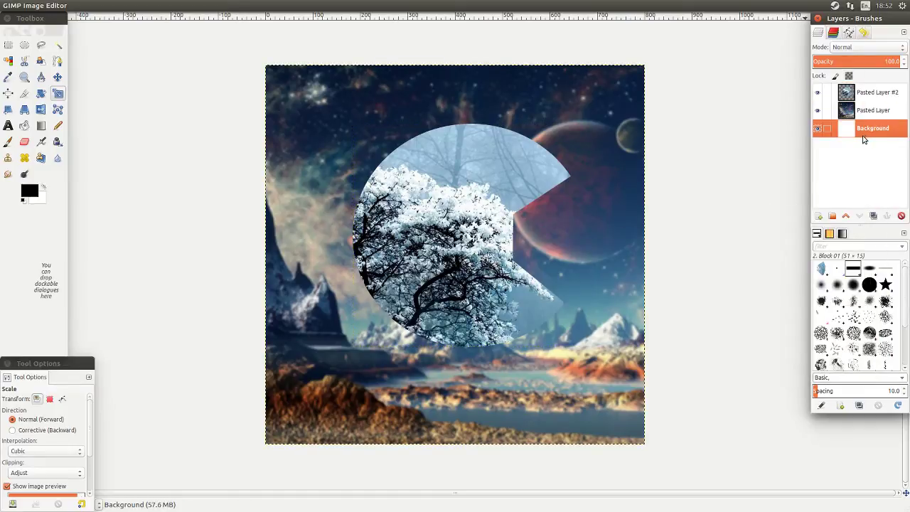
Select a small circle inside the tree disc and shift it about 18 px down
click(24, 44)
drag(410, 168, 516, 274)
click(58, 93)
click(433, 218)
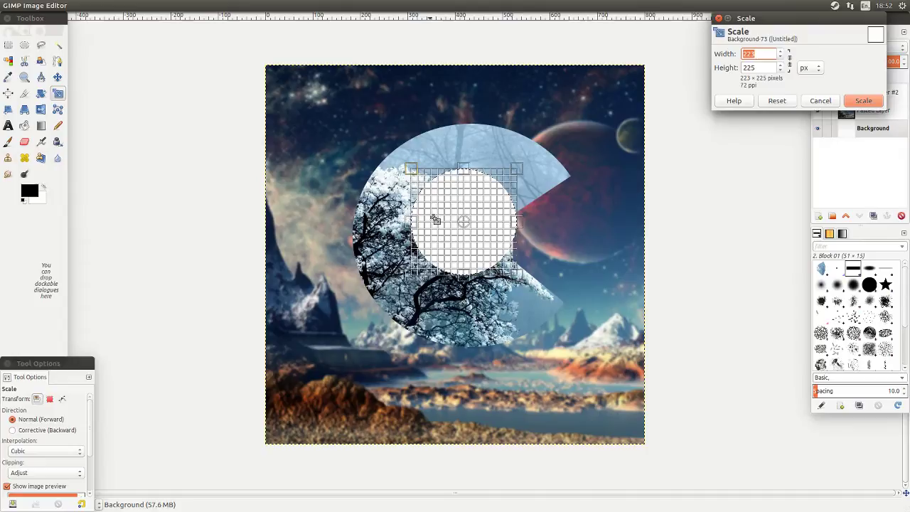
drag(463, 221, 468, 235)
click(861, 100)
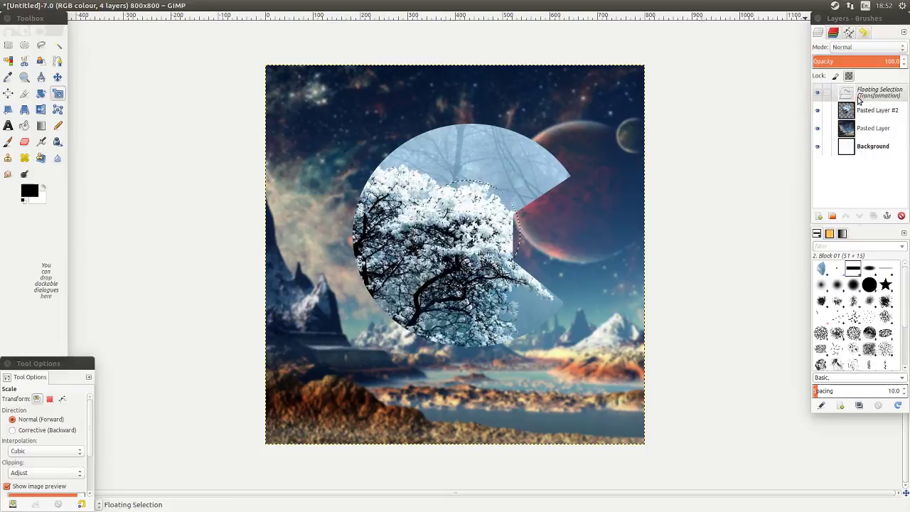
Make the floating white disc its own Transformation layer and select it
right_click(873, 128)
click(871, 110)
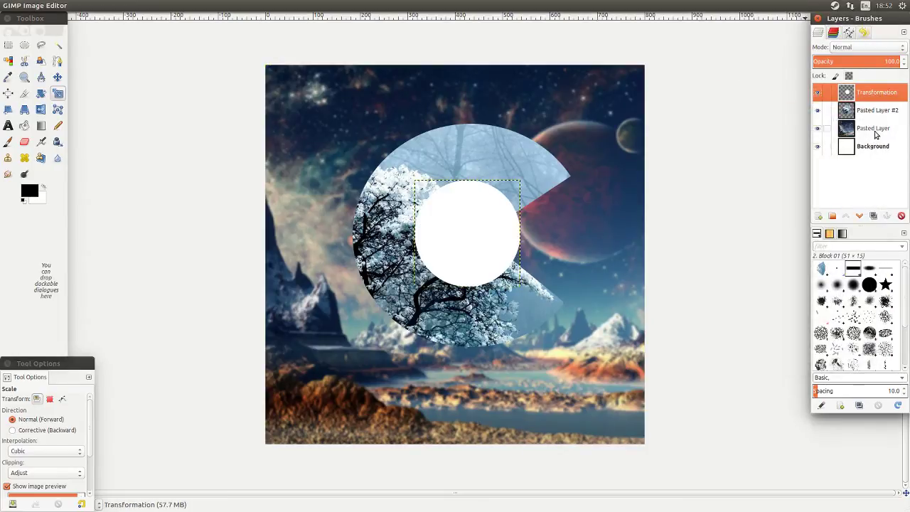
click(871, 114)
click(868, 93)
Fuzzy-select the white disc and cut that shape out of Pasted Layer #2
click(59, 45)
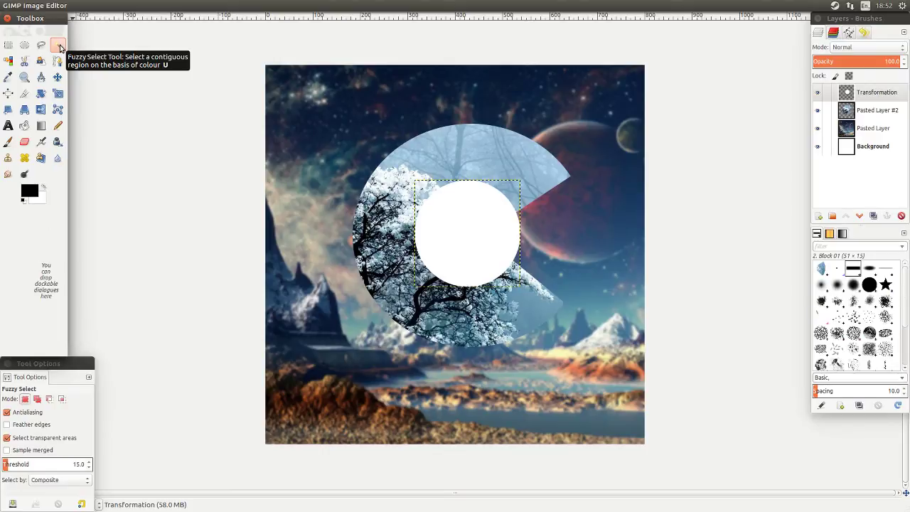
key(shift)
shift+click(457, 252)
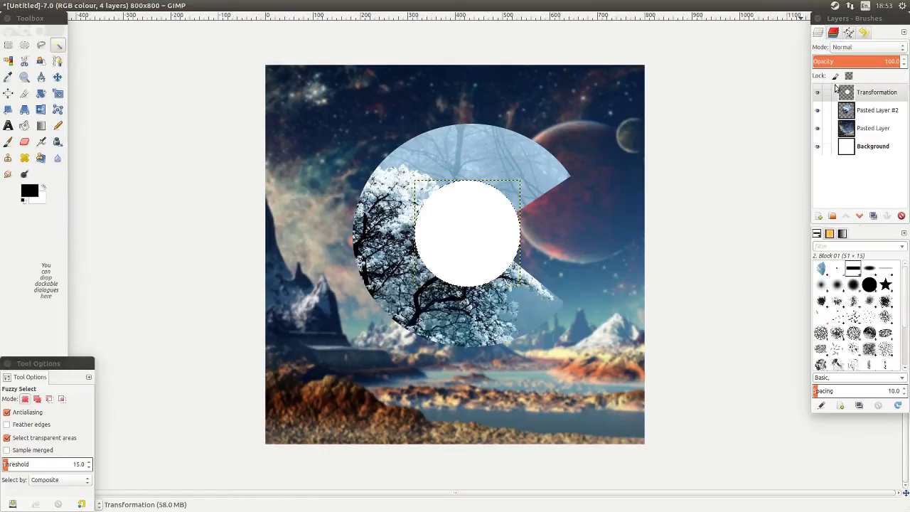
click(873, 114)
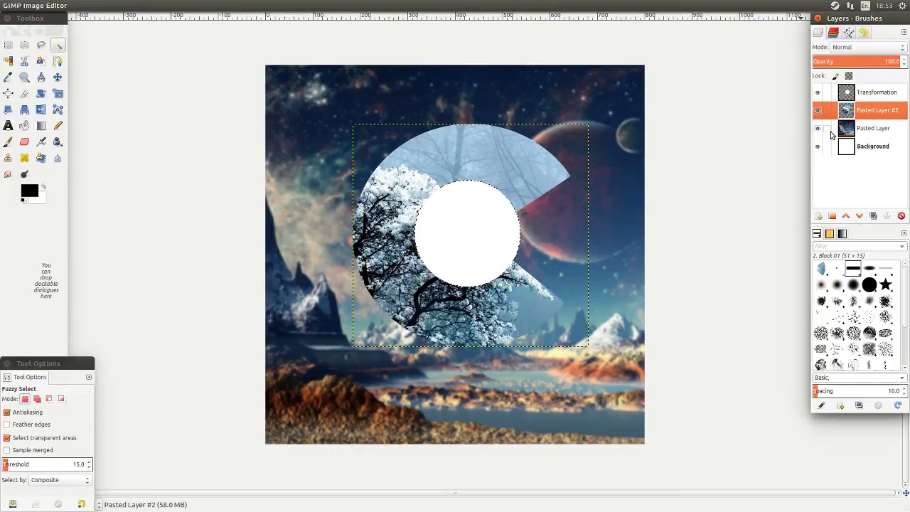
key(ctrl+x)
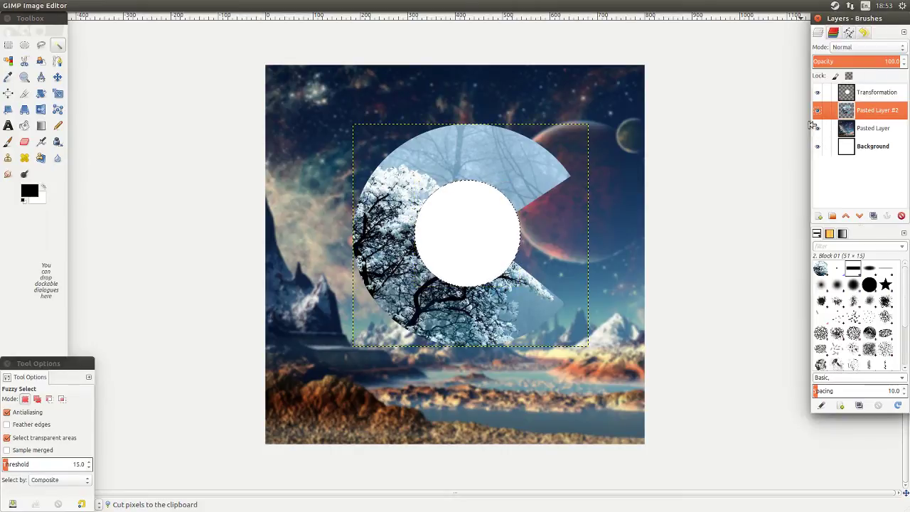
Delete the white-disc Transformation layer
click(874, 92)
right_click(874, 92)
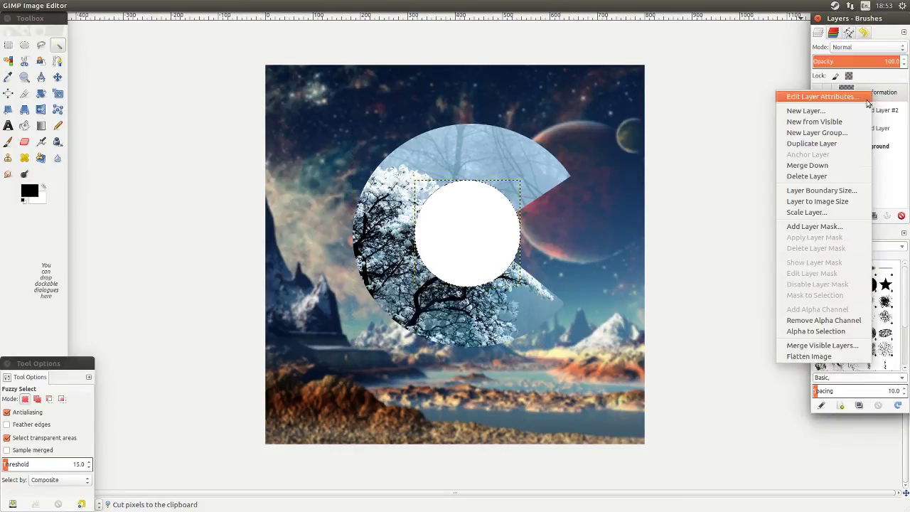
click(817, 173)
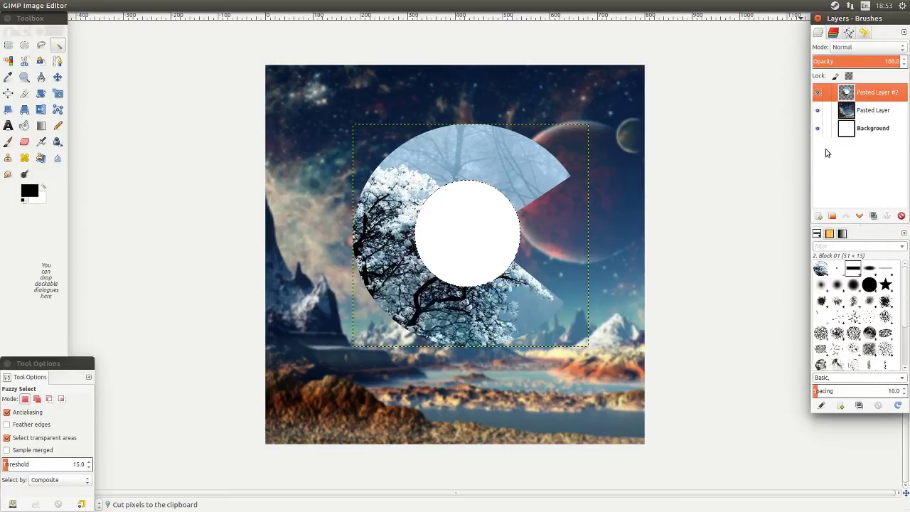
key(ctrl+z)
right_click(867, 97)
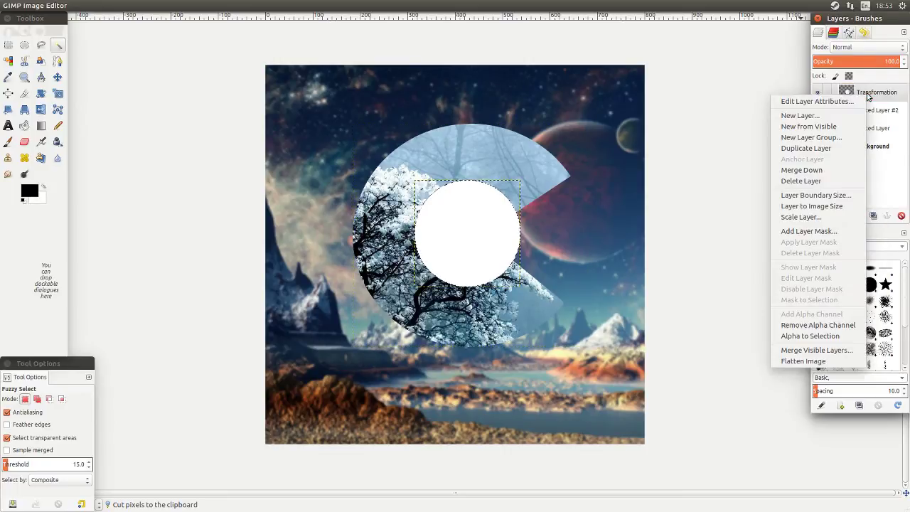
click(814, 182)
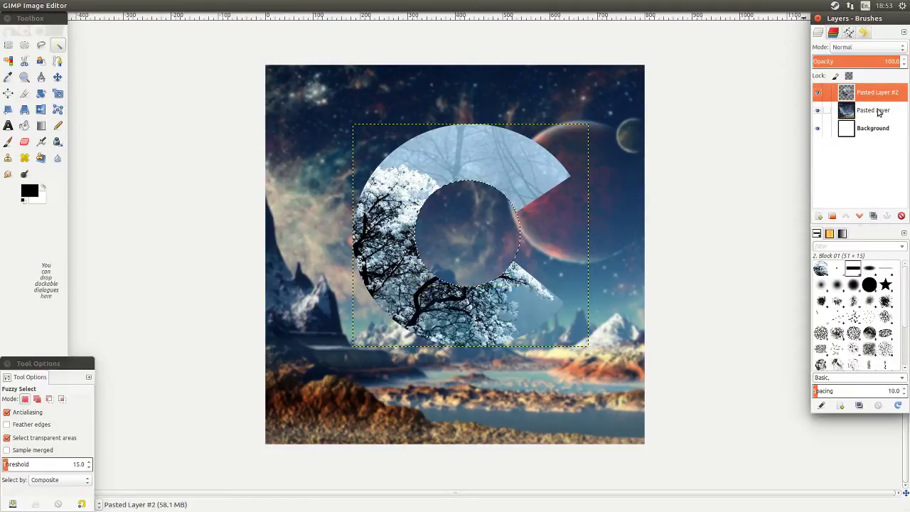
Discard an accidental scaled floating copy and reselect Pasted Layer #2
click(58, 93)
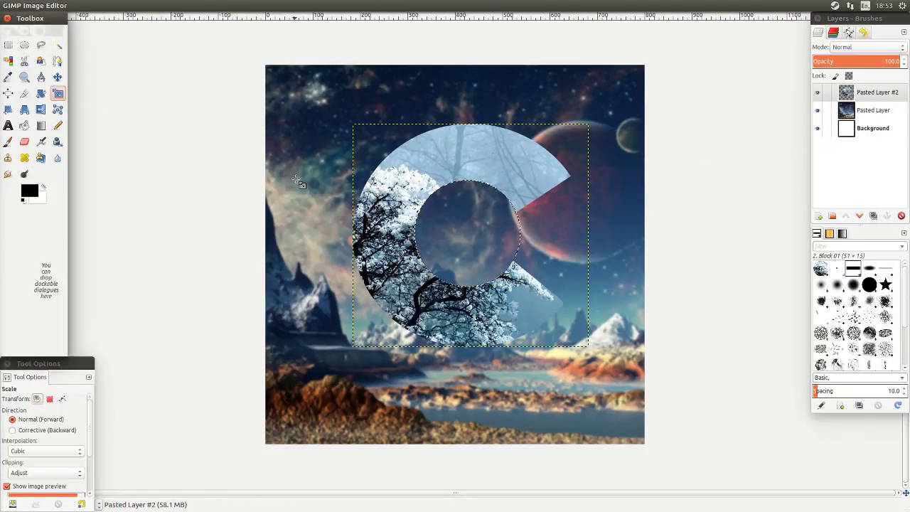
click(544, 158)
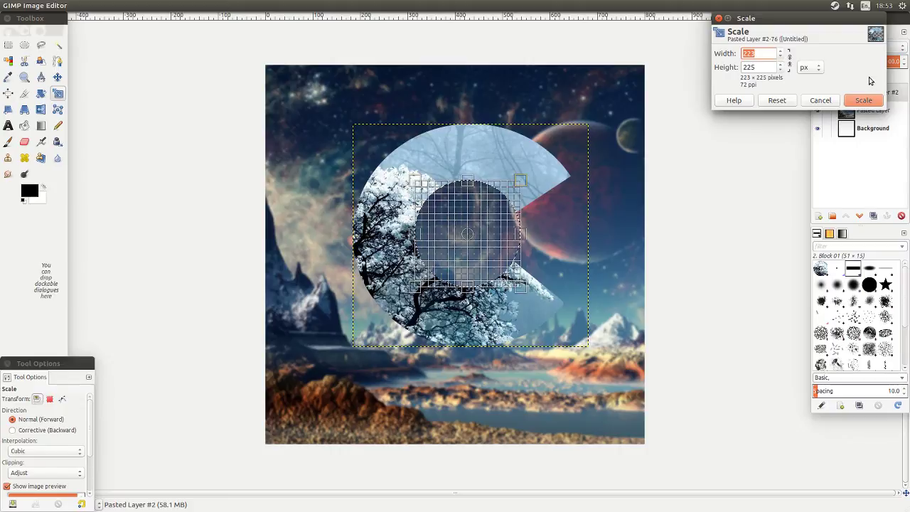
click(863, 100)
right_click(876, 93)
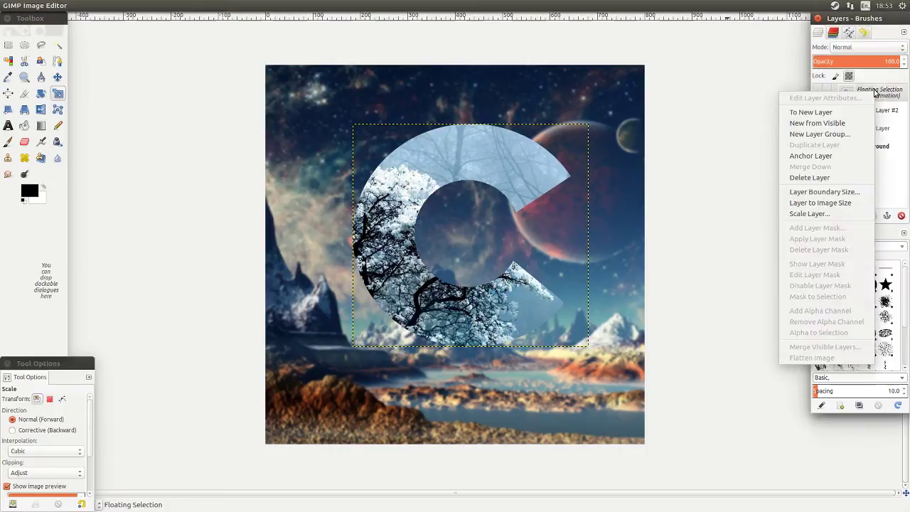
click(809, 177)
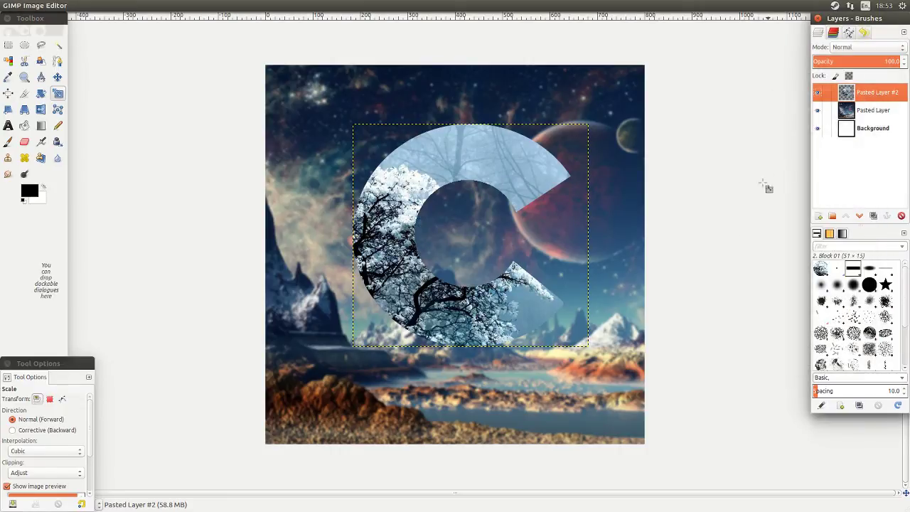
click(870, 133)
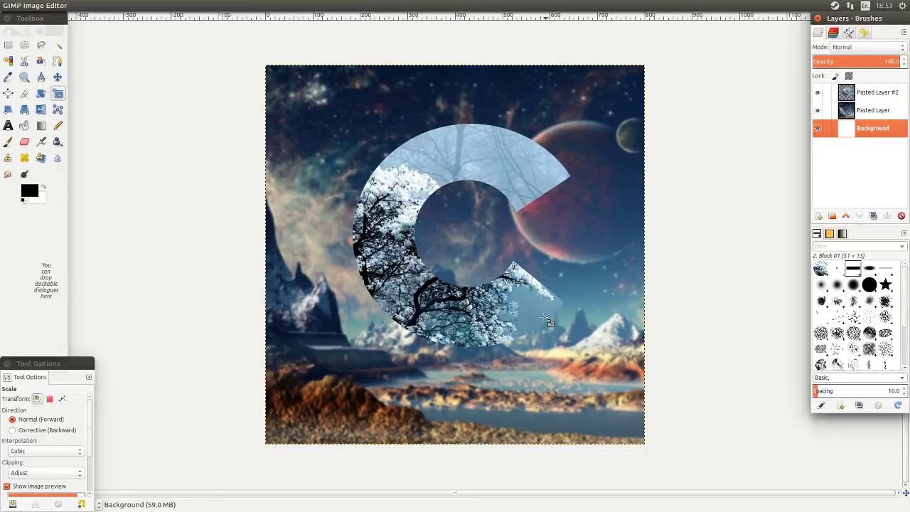
key(minus)
key(minus)
key(minus)
key(minus)
key(minus)
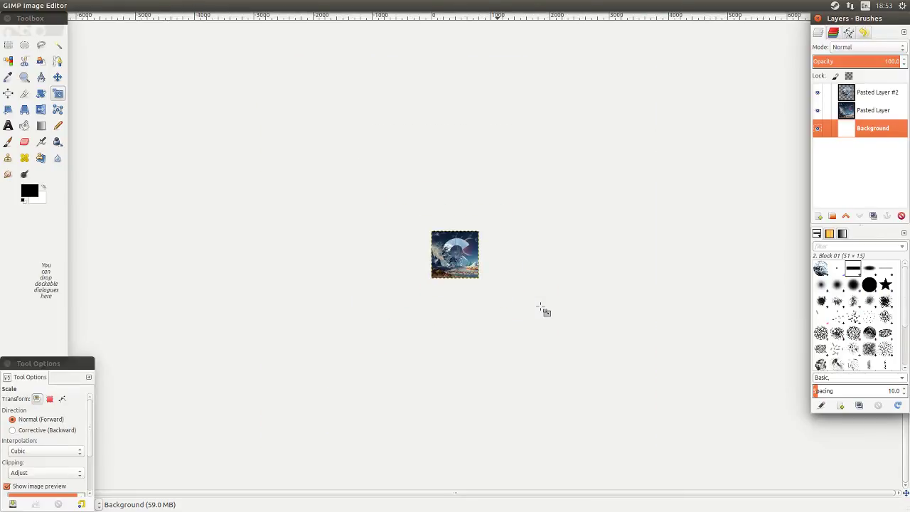
key(plus)
key(plus)
key(plus)
key(plus)
key(plus)
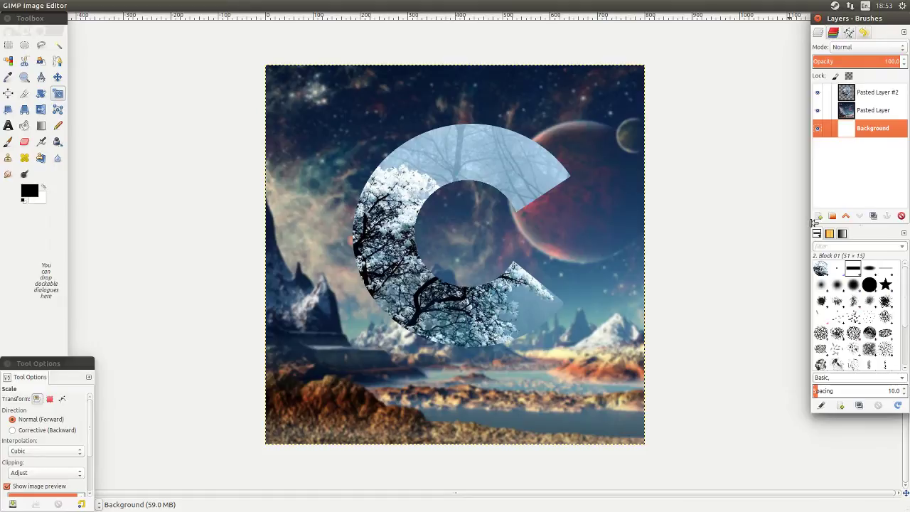
click(869, 92)
Set up a Drop Shadow on the letter C with offset X 0, Y 2, blur 15, opacity 60
right_click(430, 318)
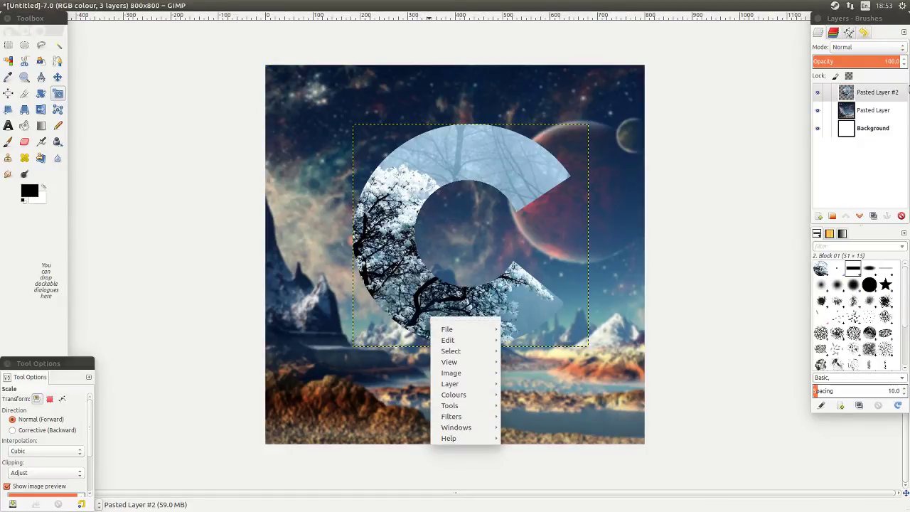
mouse_move(455, 419)
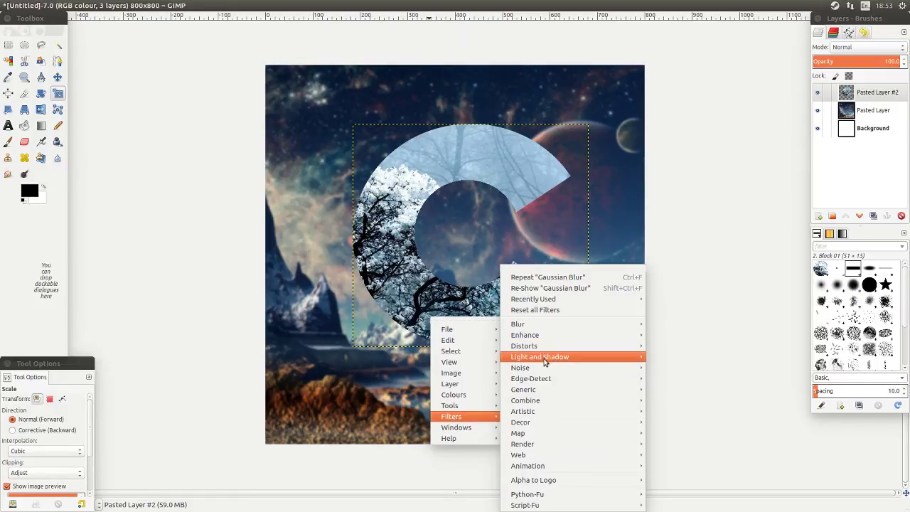
mouse_move(553, 362)
click(693, 421)
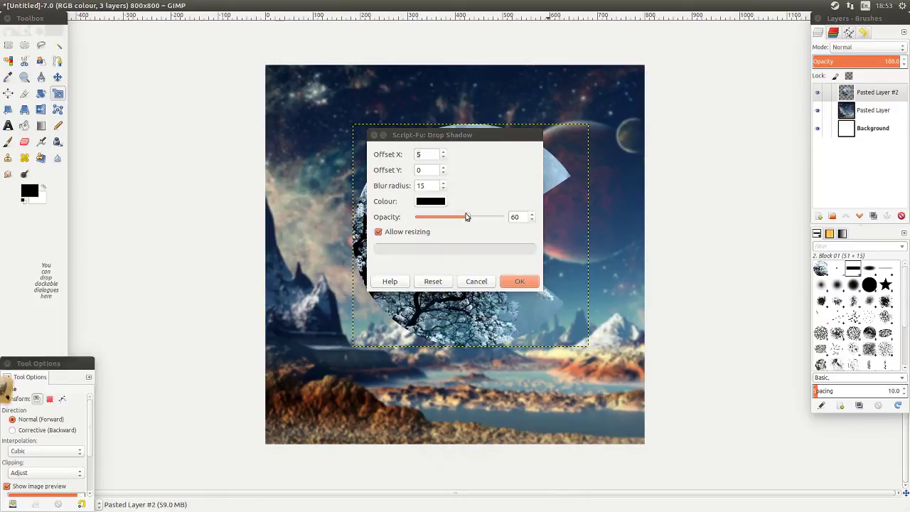
text(2)
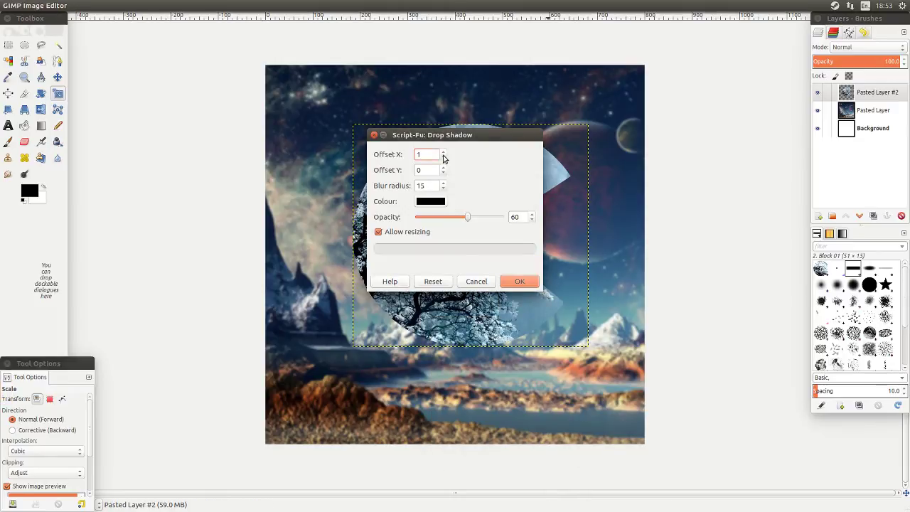
click(443, 157)
click(443, 167)
click(443, 167)
Apply the drop shadow and merge the letter C layer down into its Drop Shadow layer
click(519, 281)
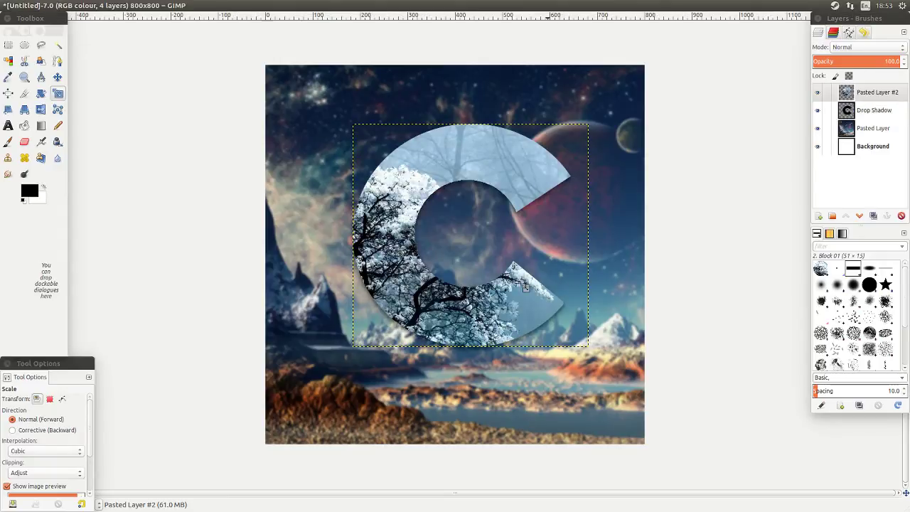
click(872, 148)
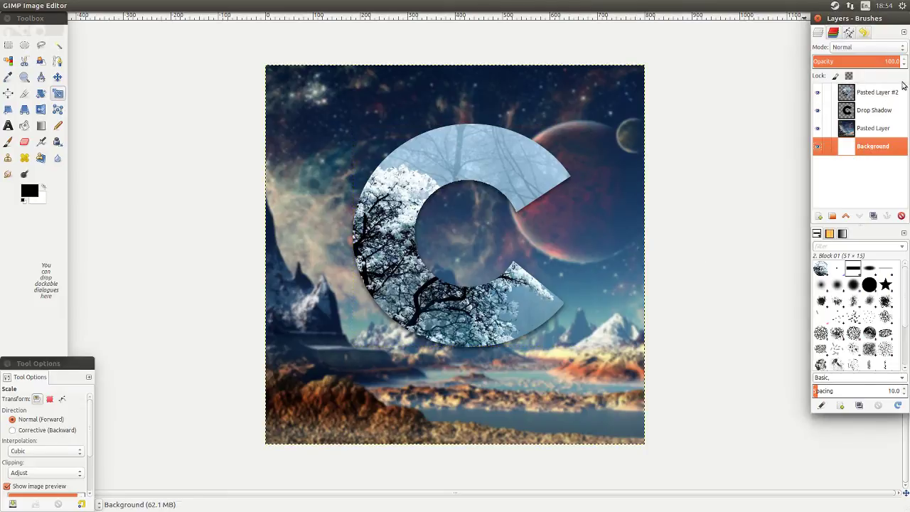
click(877, 93)
right_click(876, 95)
click(824, 169)
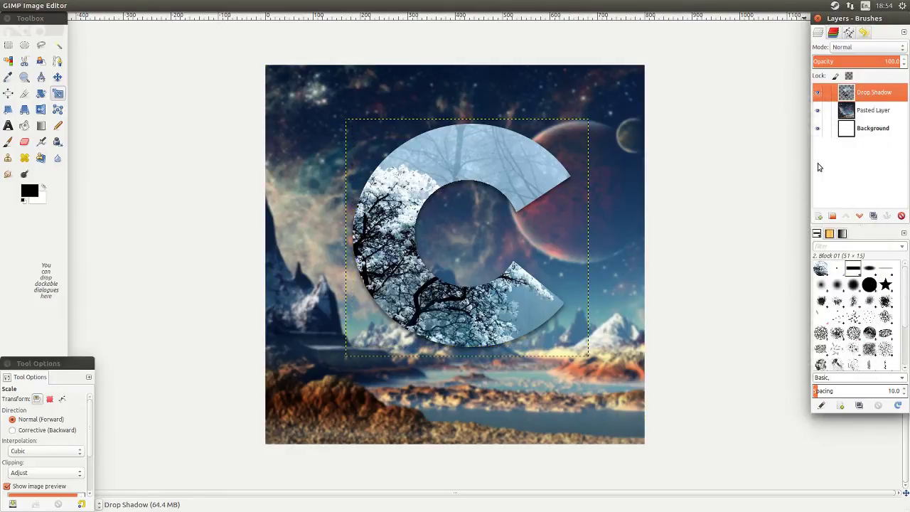
click(839, 133)
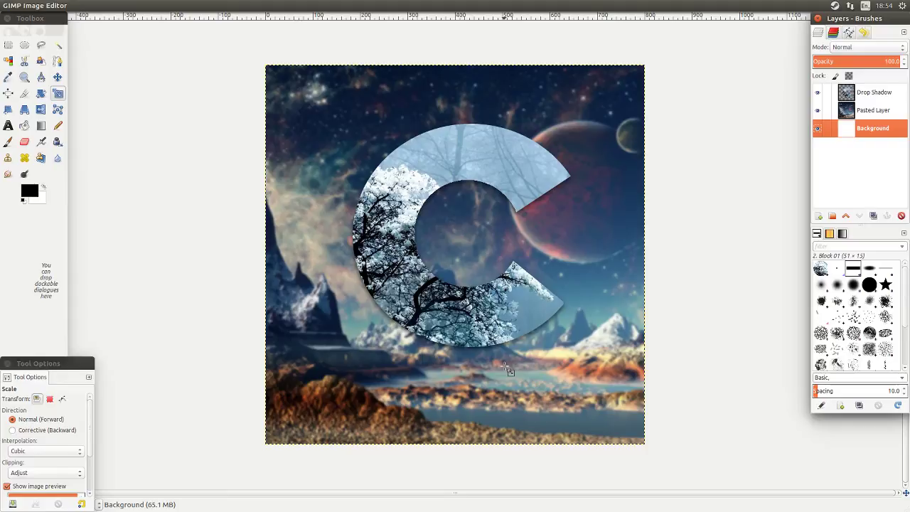
scroll(567, 366, down, 5)
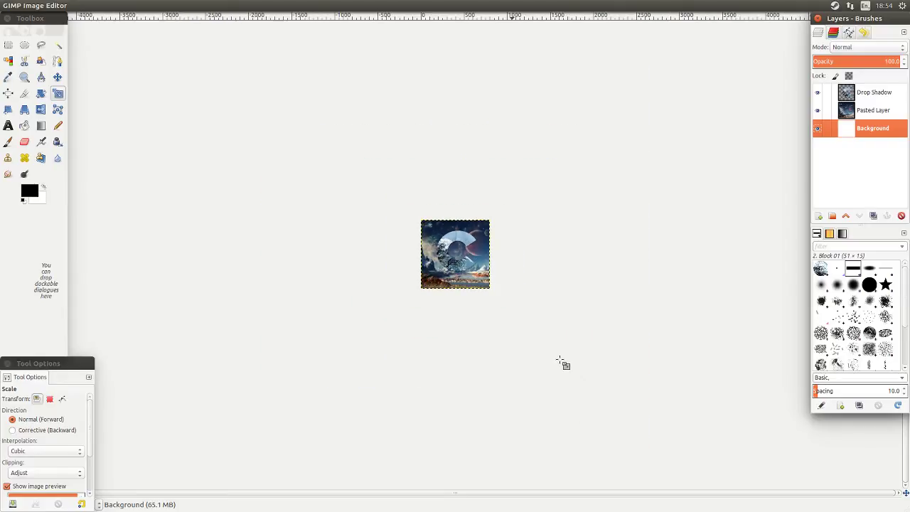
scroll(562, 364, up, 4)
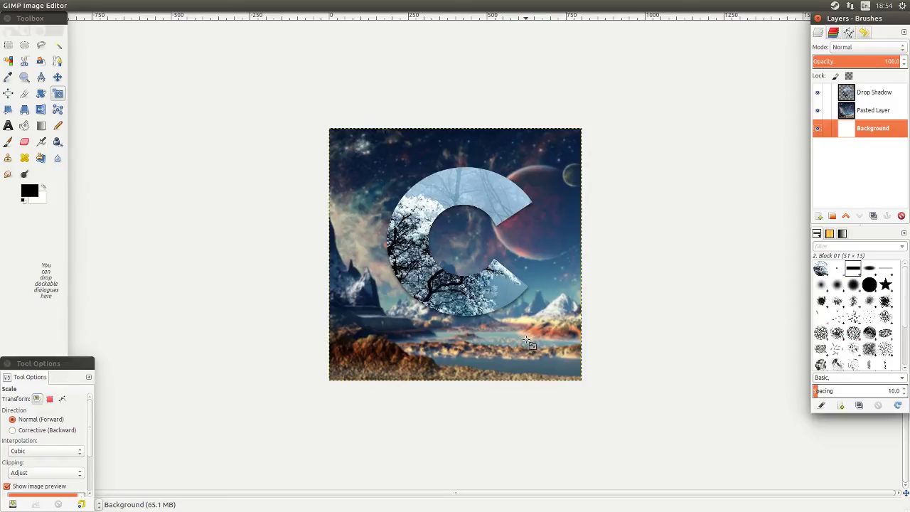
Save the project as Youtube tutorial.xcf
key(ctrl+s)
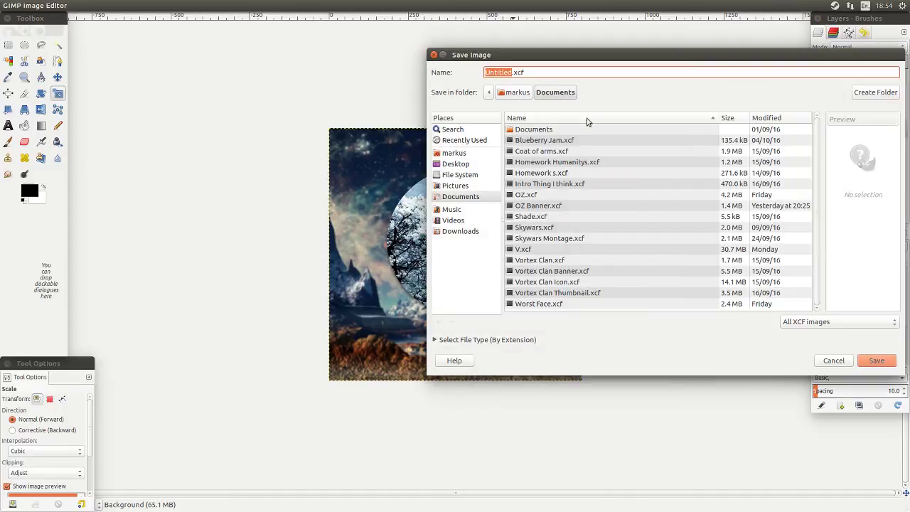
key(BackSpace)
text(Youtube tutoria)
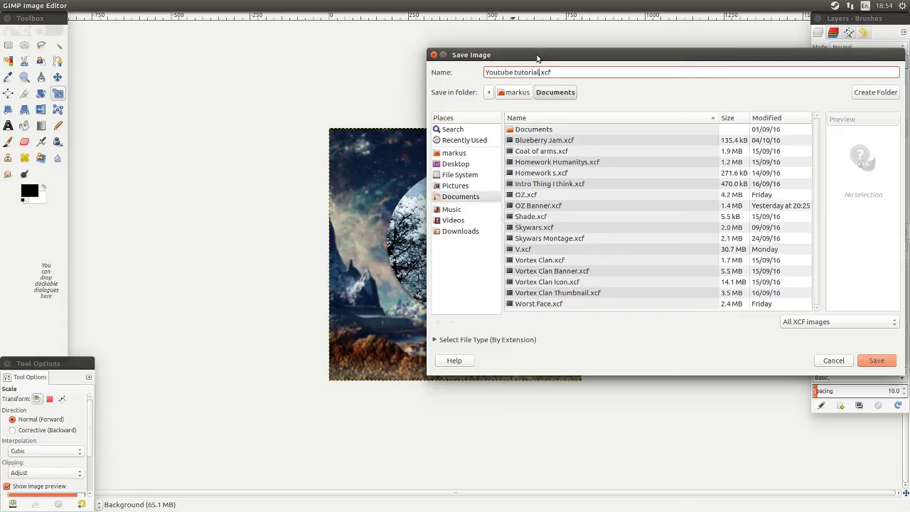
click(876, 360)
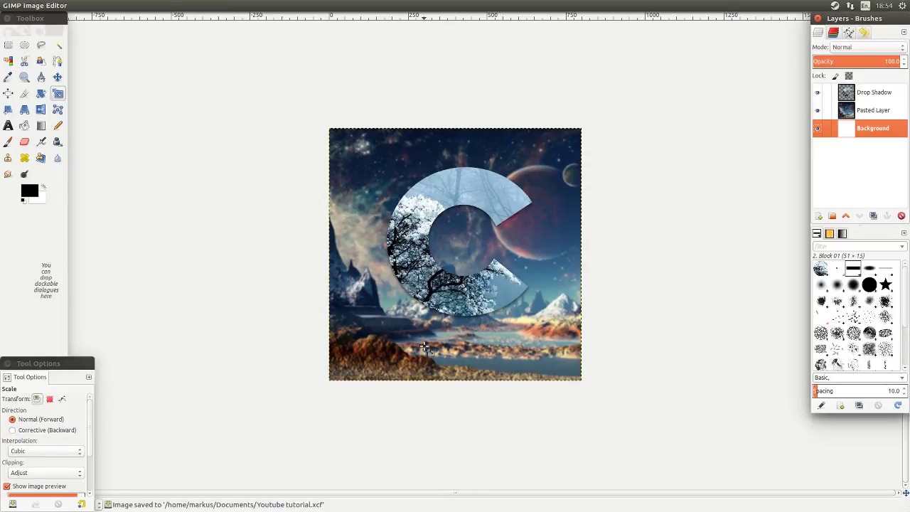
Export the image as Youtube tutorial.png with compression level lowered to 1
key(ctrl+shift+e)
click(511, 208)
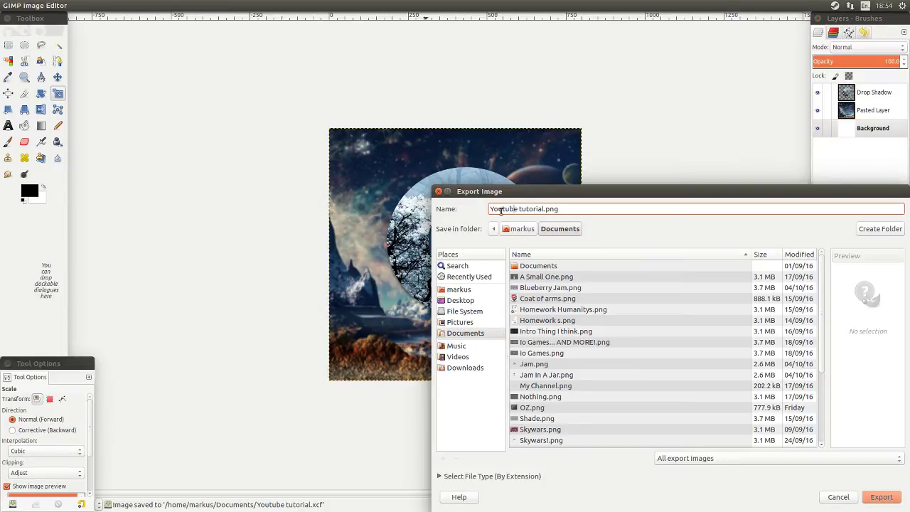
drag(496, 210, 534, 209)
click(533, 209)
click(880, 497)
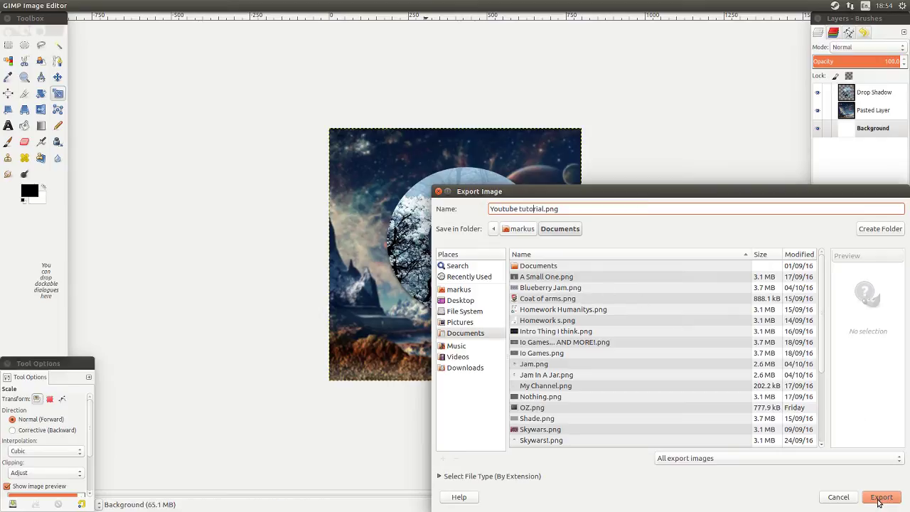
click(882, 497)
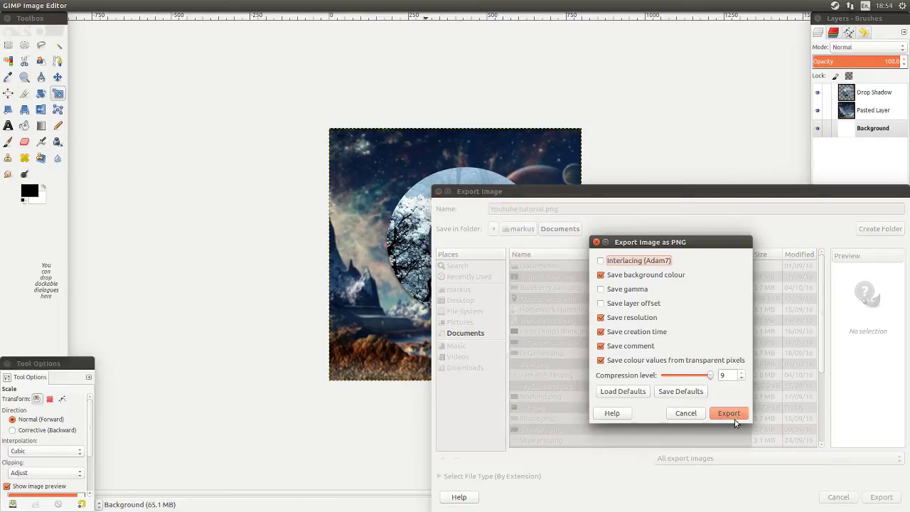
drag(708, 378, 699, 374)
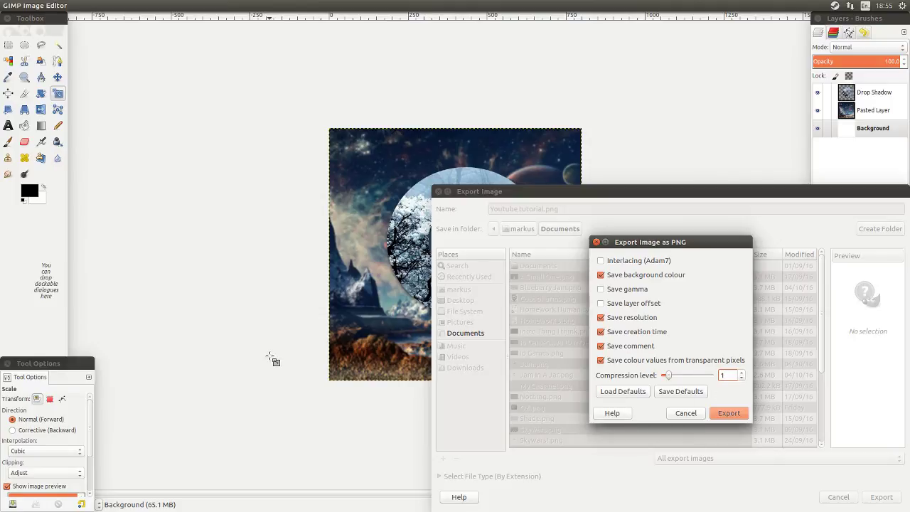
click(732, 414)
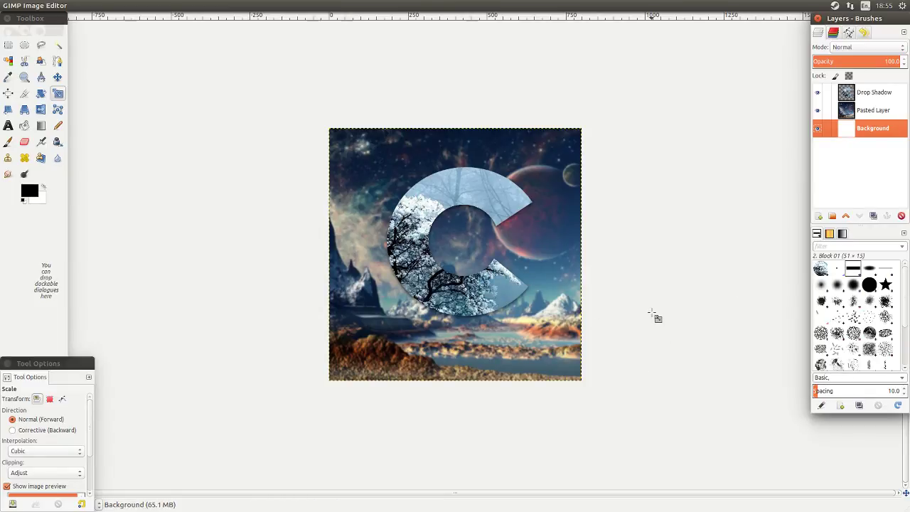
Start a freehand selection around the C, then abandon it
click(41, 44)
drag(378, 291, 565, 410)
click(590, 257)
drag(590, 258, 609, 170)
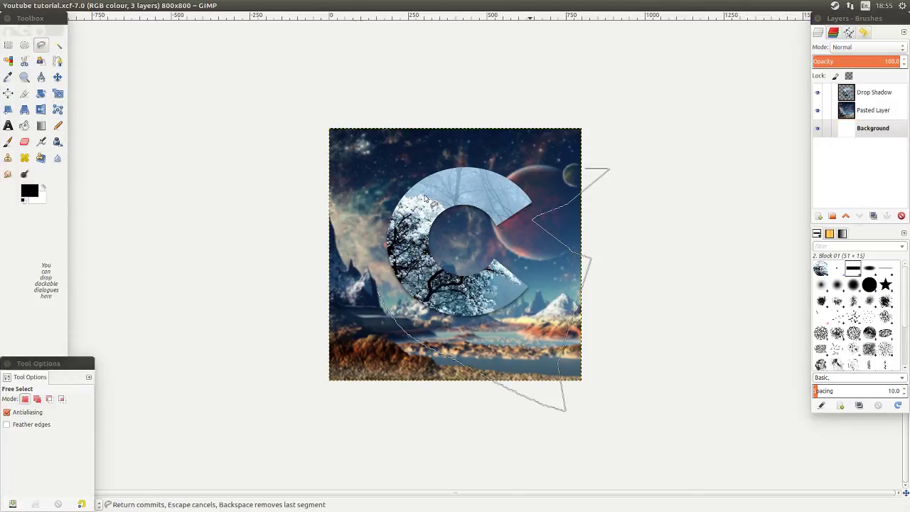
click(24, 44)
click(41, 45)
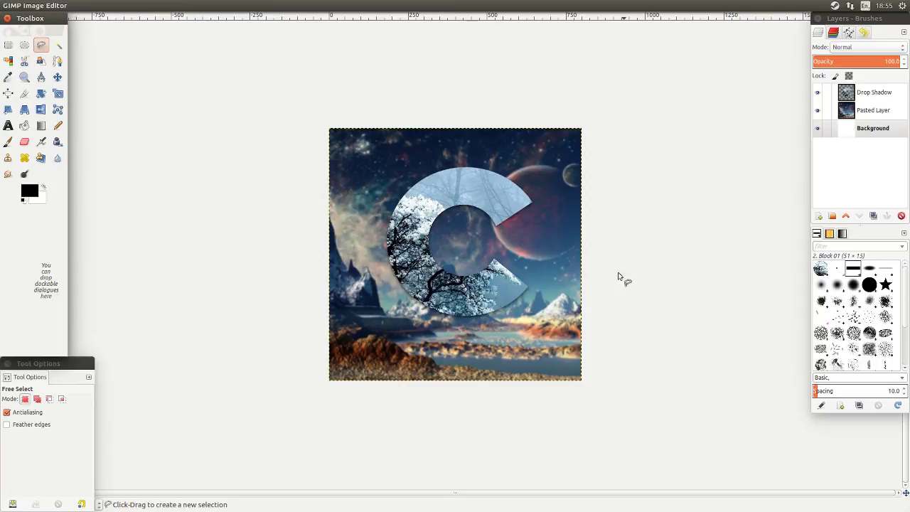
Move the Drop Shadow C layer slightly lower, keeping it at 513 × 501
click(872, 91)
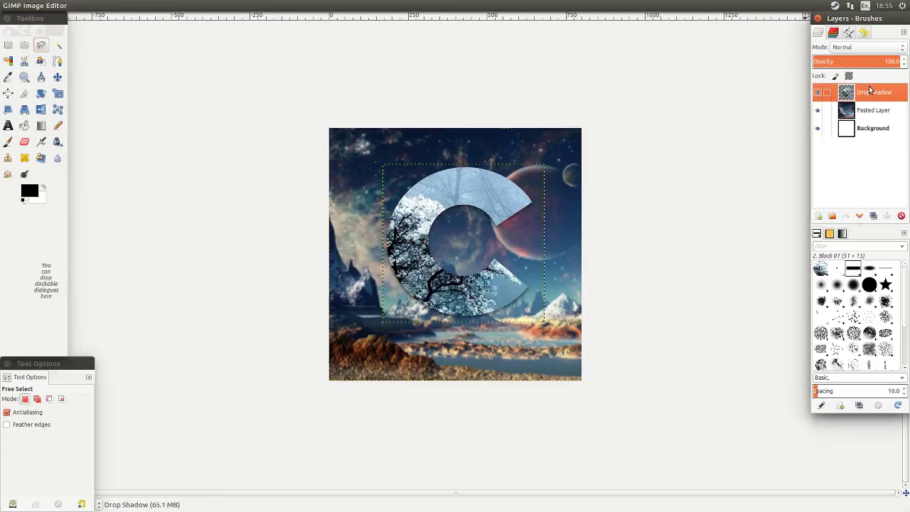
click(58, 94)
click(470, 250)
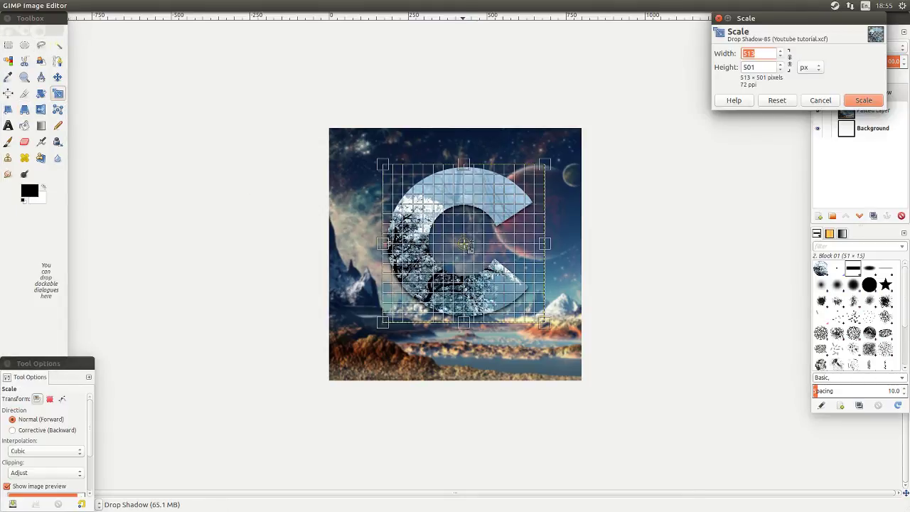
drag(470, 250, 462, 260)
click(863, 104)
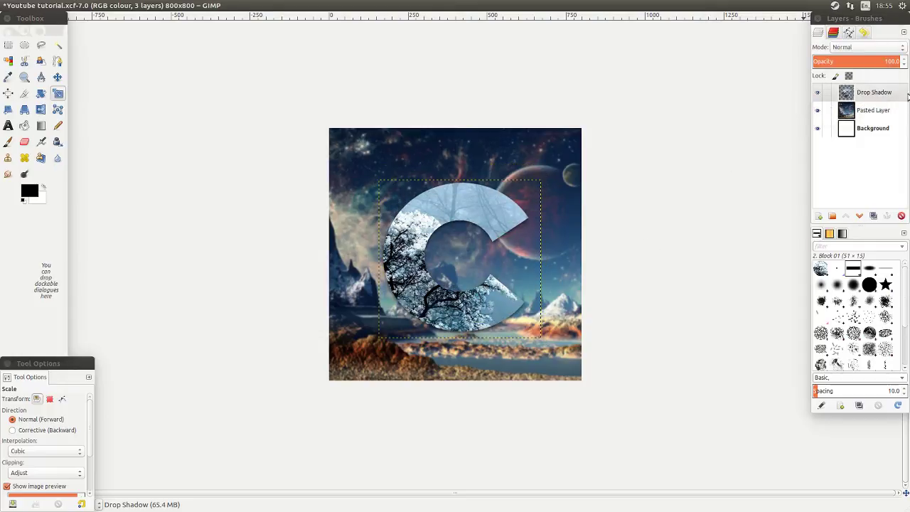
Drag Banner 4.png from the Files recent list into GIMP as a new layer above Background
click(883, 127)
key(alt+Tab)
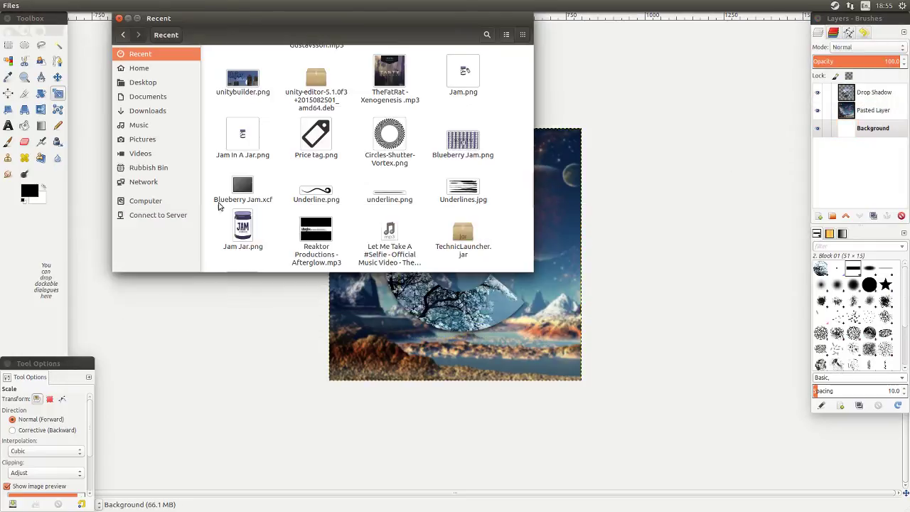
scroll(334, 165, up, 15)
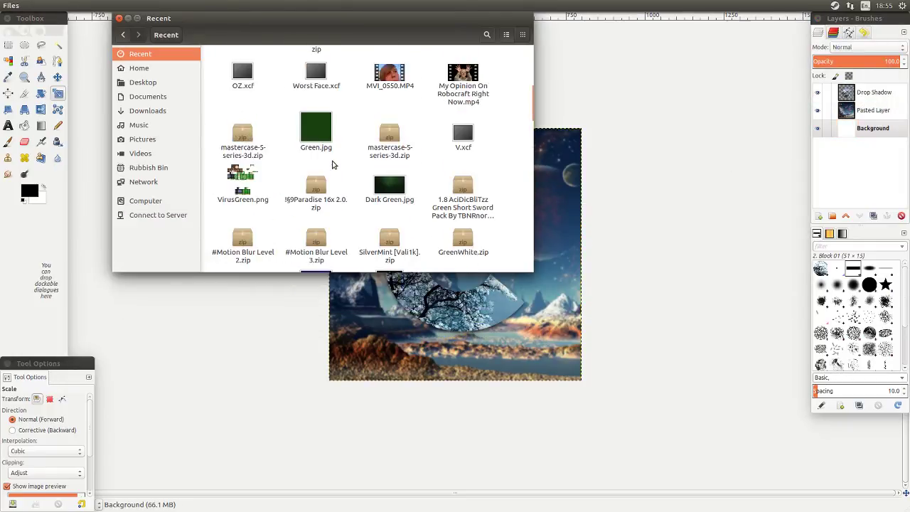
scroll(334, 164, up, 3)
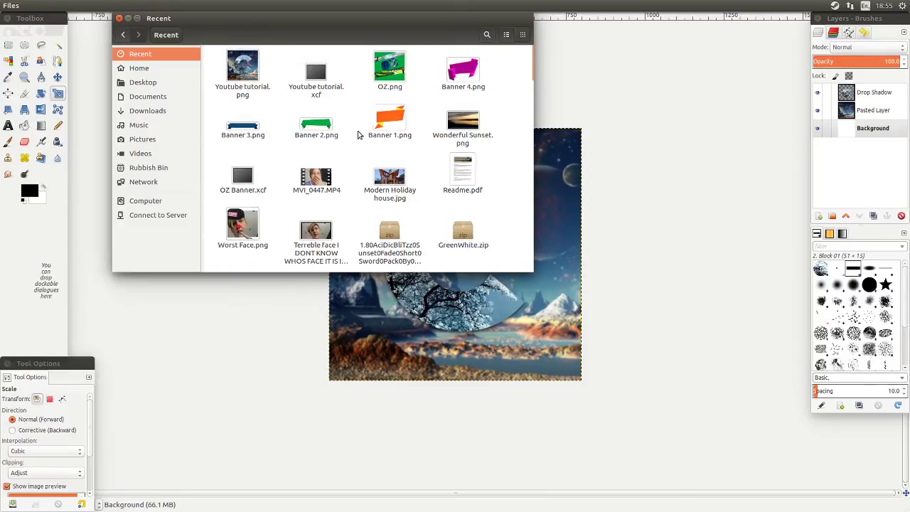
drag(313, 126, 465, 338)
click(461, 80)
drag(877, 135, 874, 90)
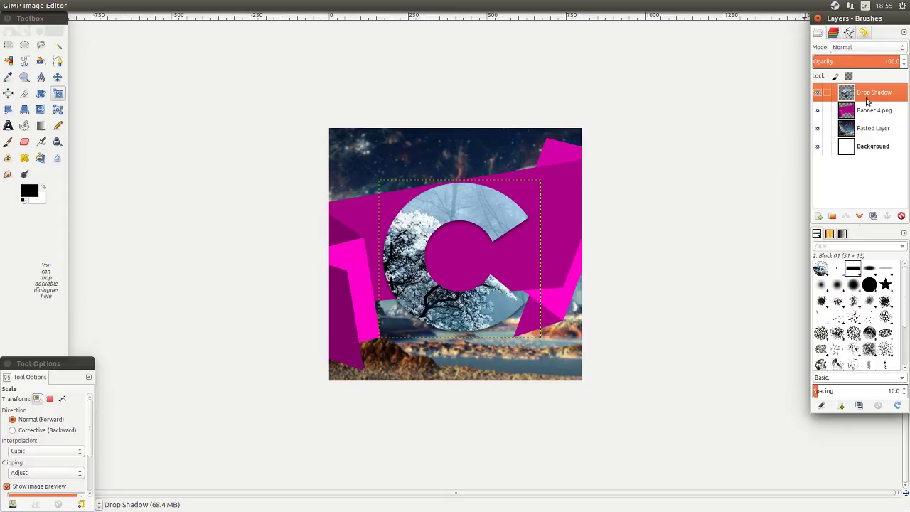
Delete the magenta Banner 4.png layer and reselect the Background layer
click(876, 116)
right_click(878, 117)
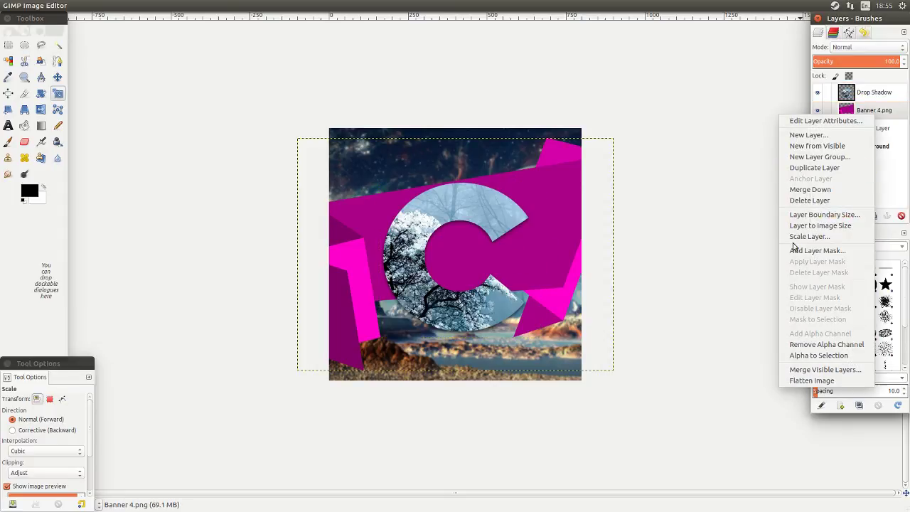
click(818, 201)
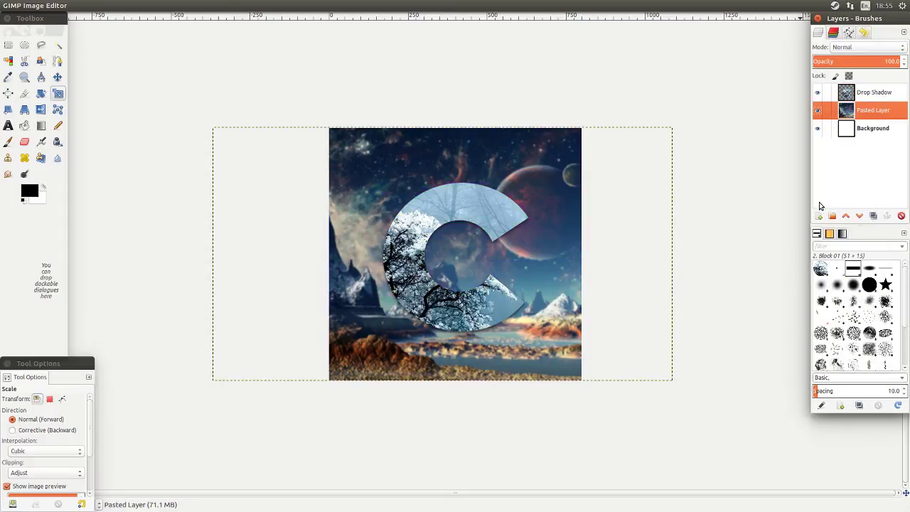
click(861, 133)
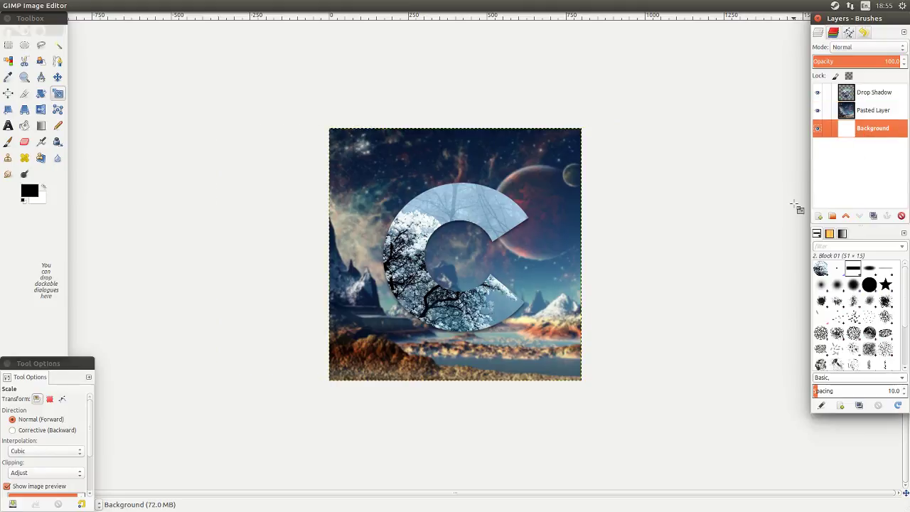